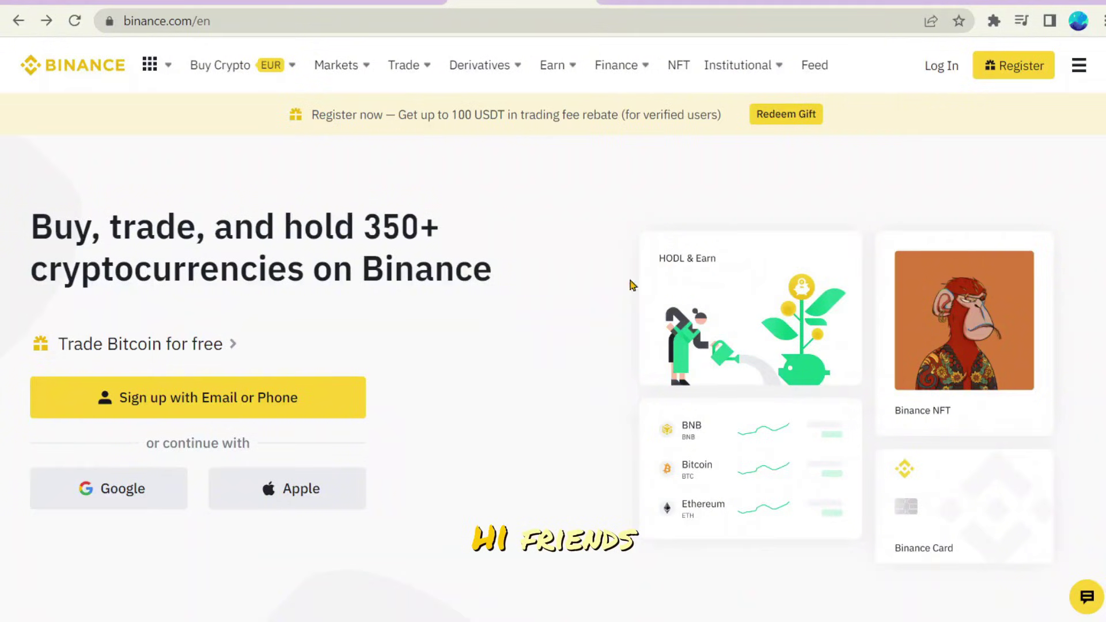
# Open Binance registration and choose to sign up with email or phone.
pyautogui.click(991, 76)
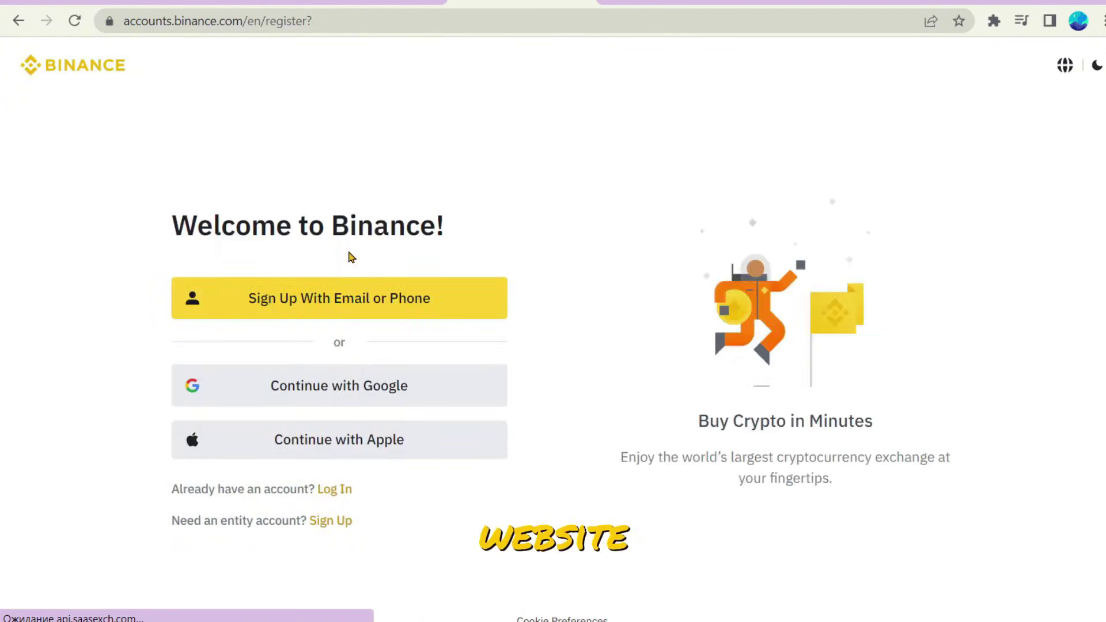
pyautogui.click(346, 299)
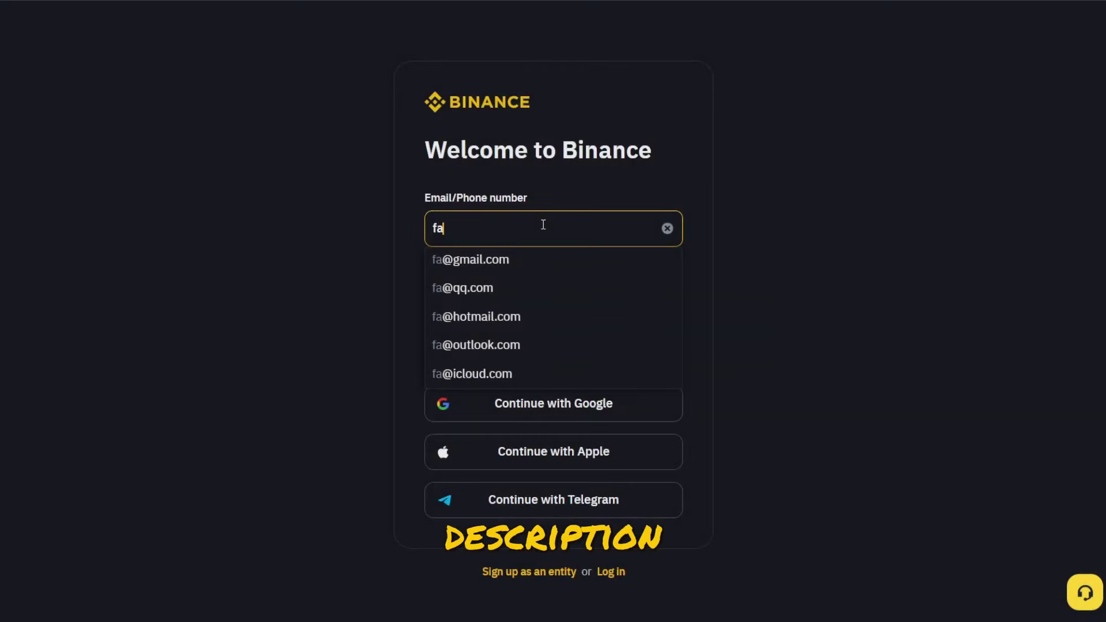
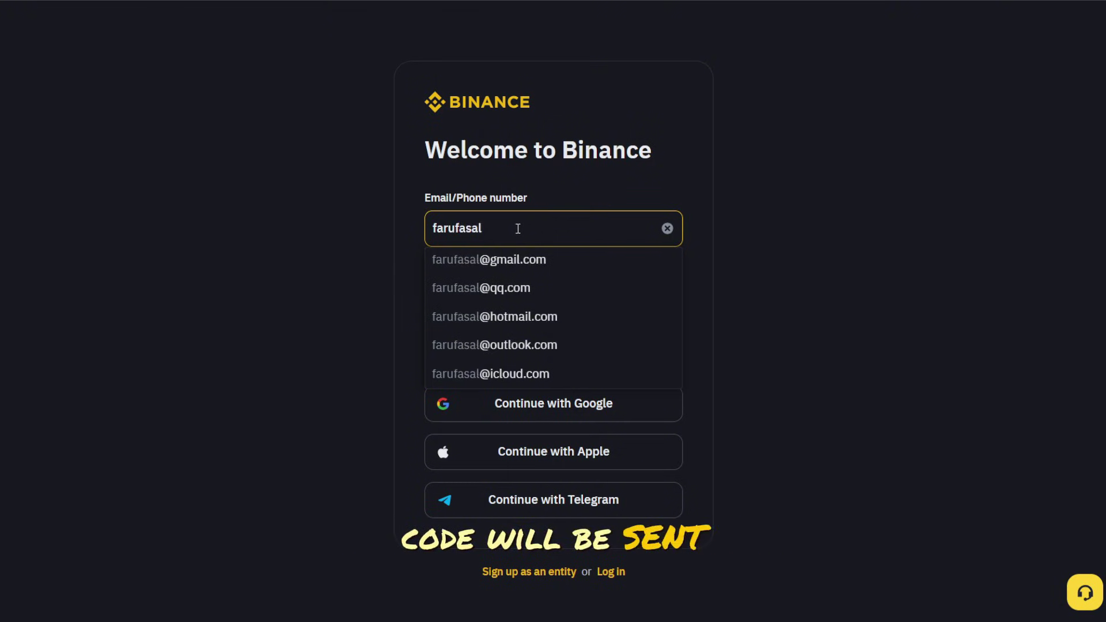
# Enter the new account's gmail.com email address and submit it to continue registration.
pyautogui.hotkey('ctrl', 'v')
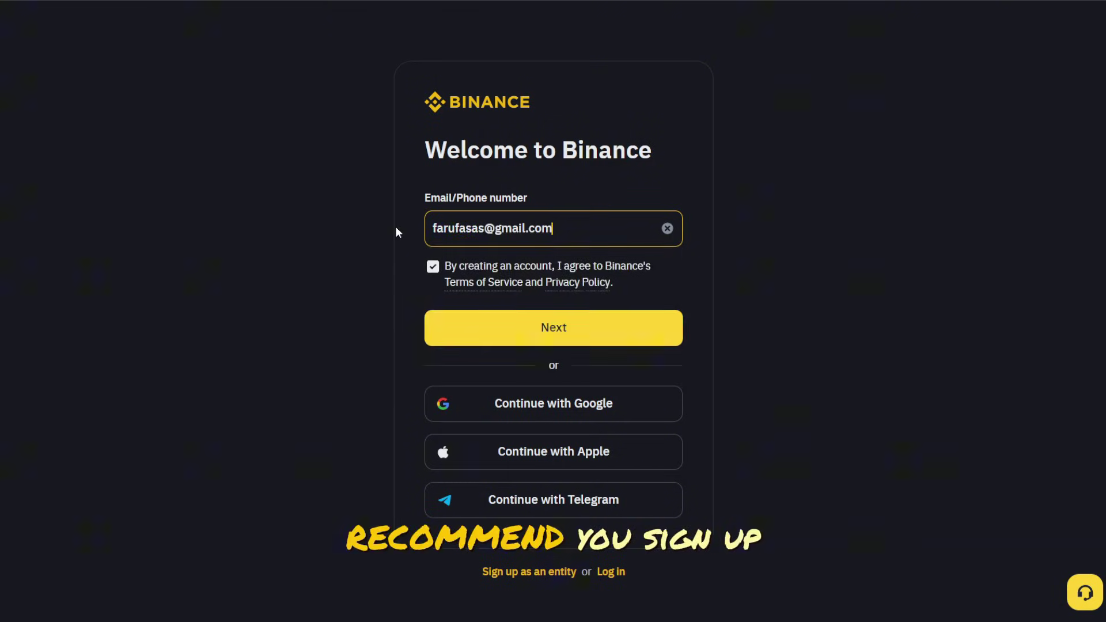
pyautogui.click(543, 330)
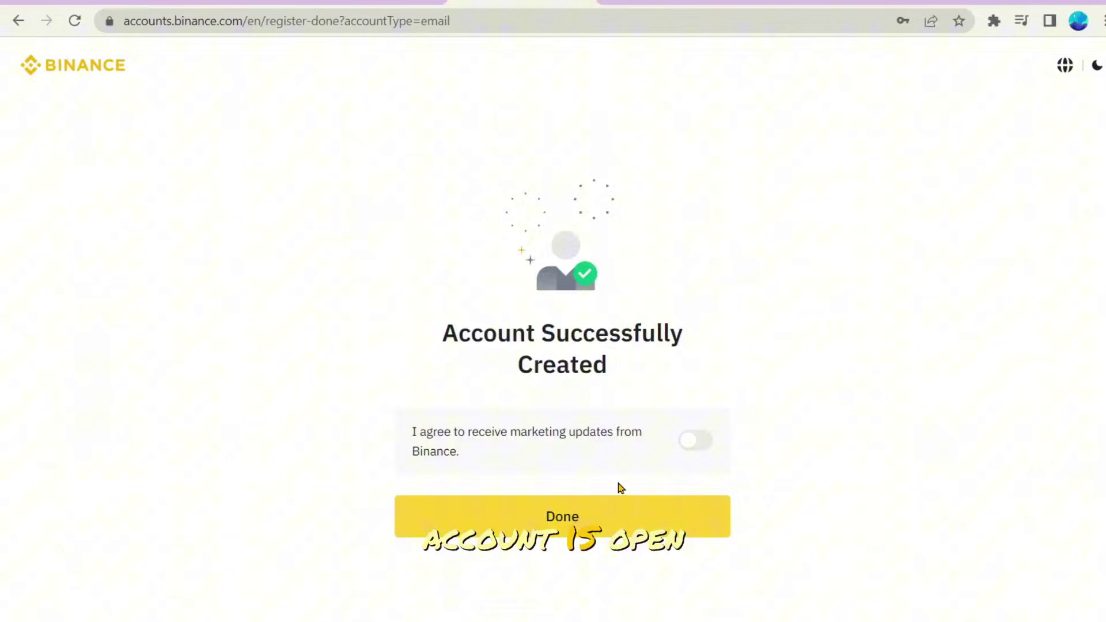
# Finish sign-up, begin identity verification and confirm the country of residency.
pyautogui.click(619, 498)
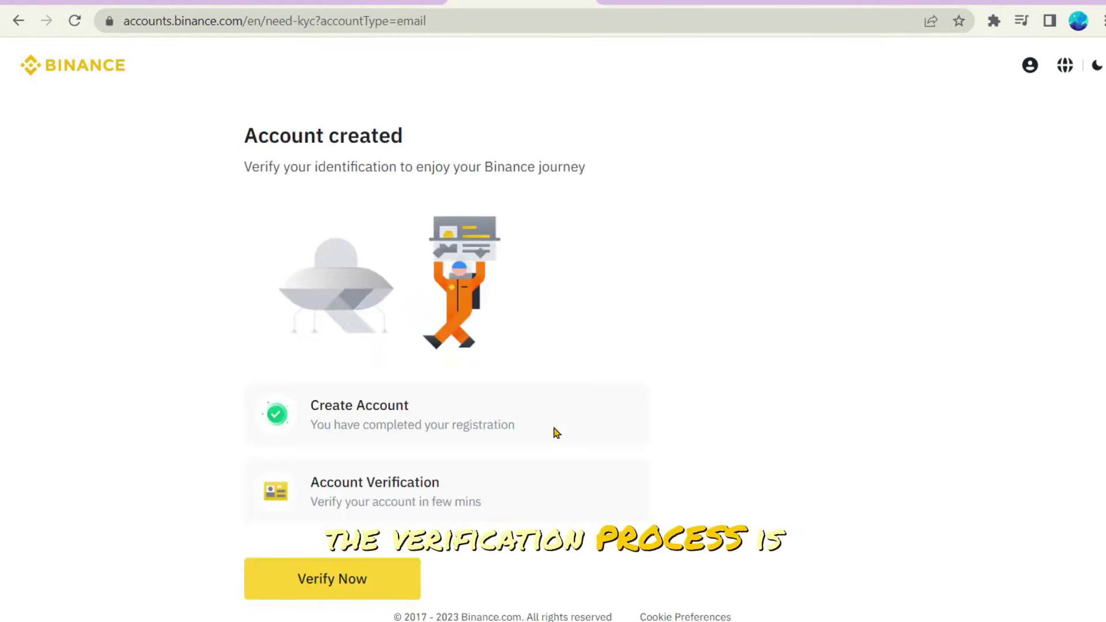
pyautogui.click(356, 580)
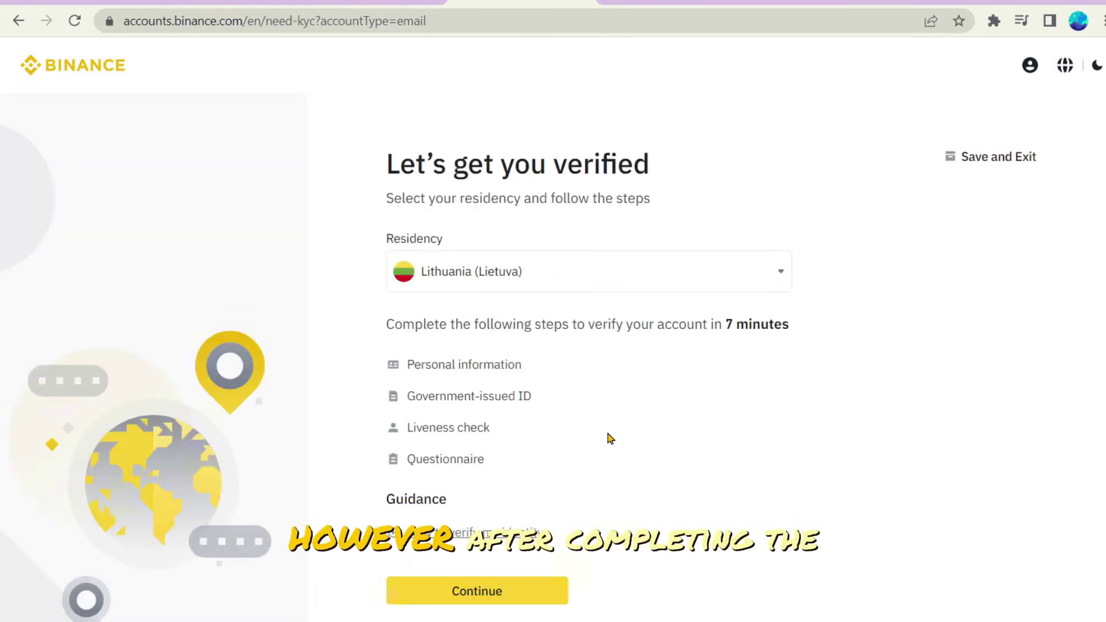
pyautogui.scroll(-2, 604, 437)
pyautogui.click(513, 512)
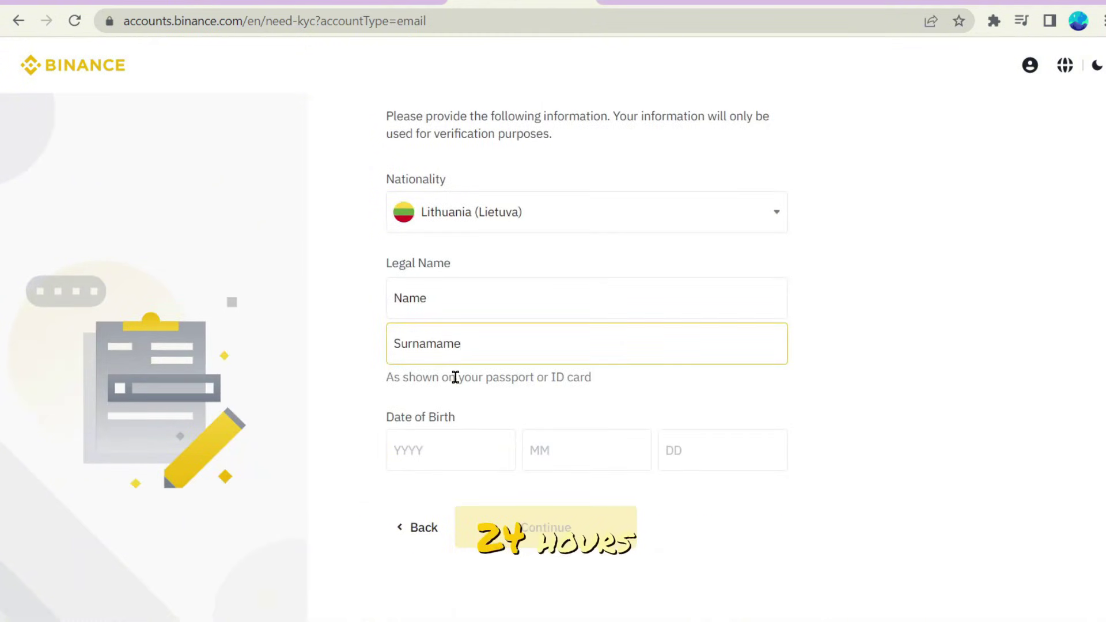
# Fill in the date of birth and residential address, then submit them.
pyautogui.click(457, 452)
pyautogui.write('1990')
pyautogui.click(539, 451)
pyautogui.write('05')
pyautogui.click(688, 455)
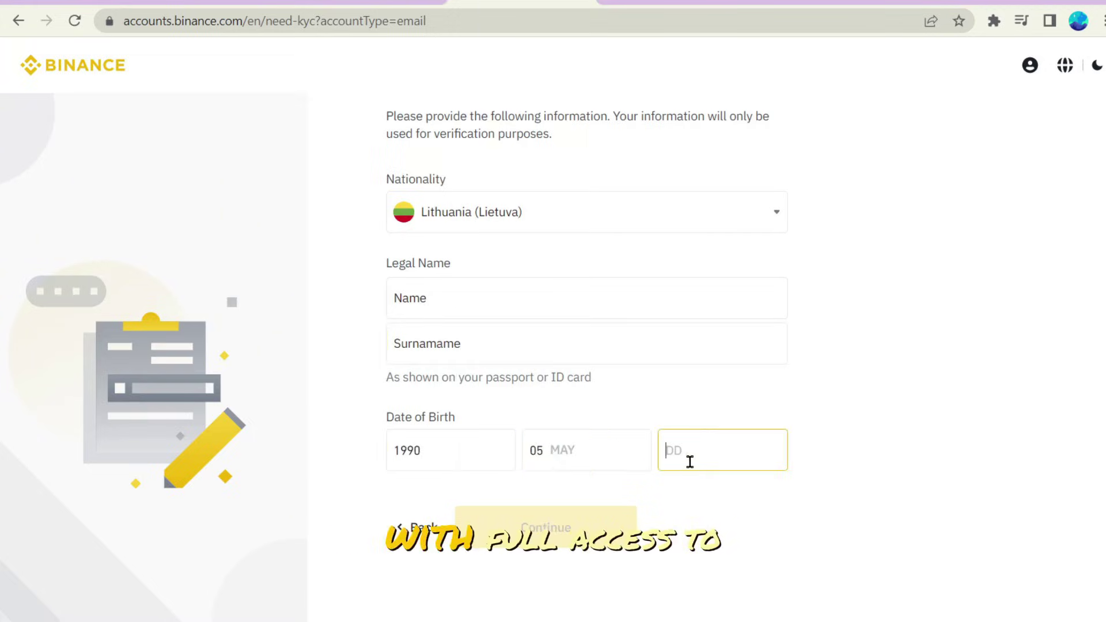
pyautogui.write('20')
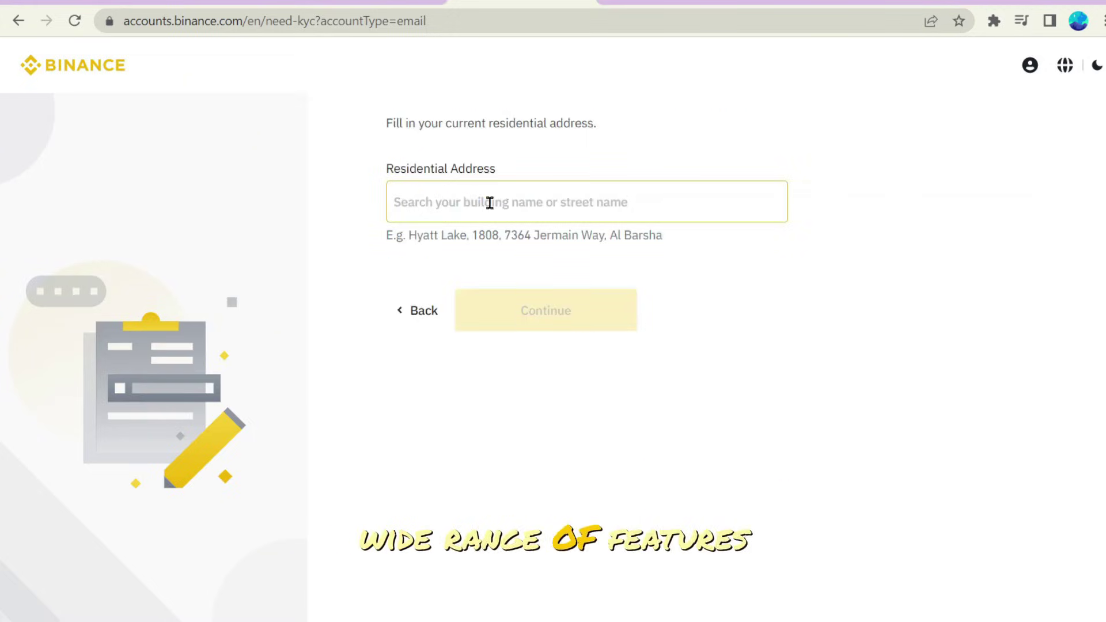
pyautogui.write('Lith')
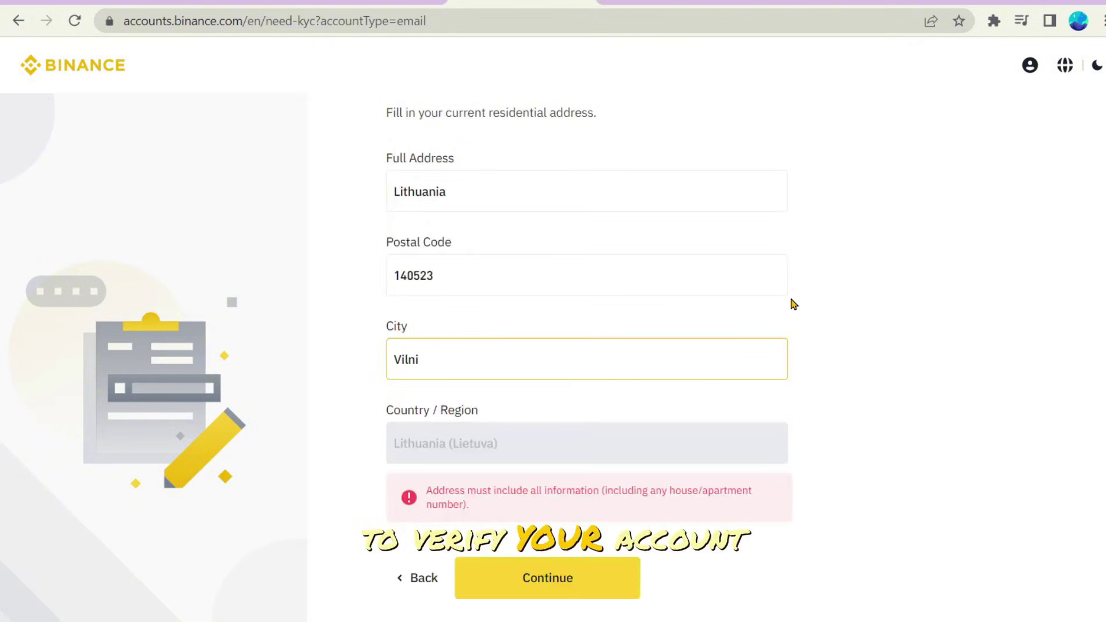
pyautogui.write('ius')
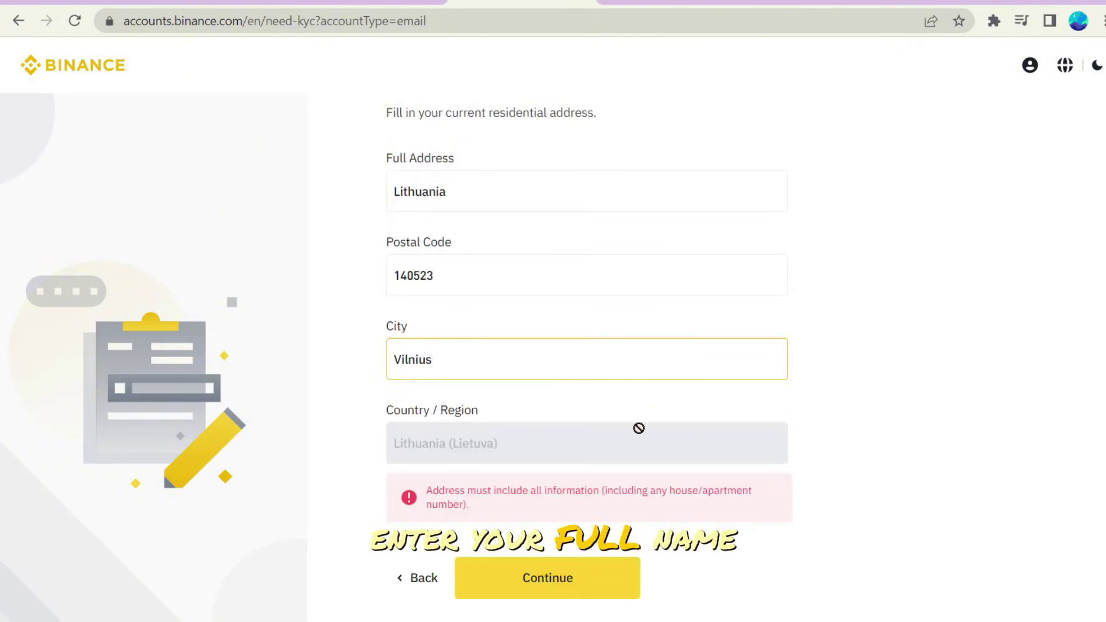
pyautogui.click(522, 582)
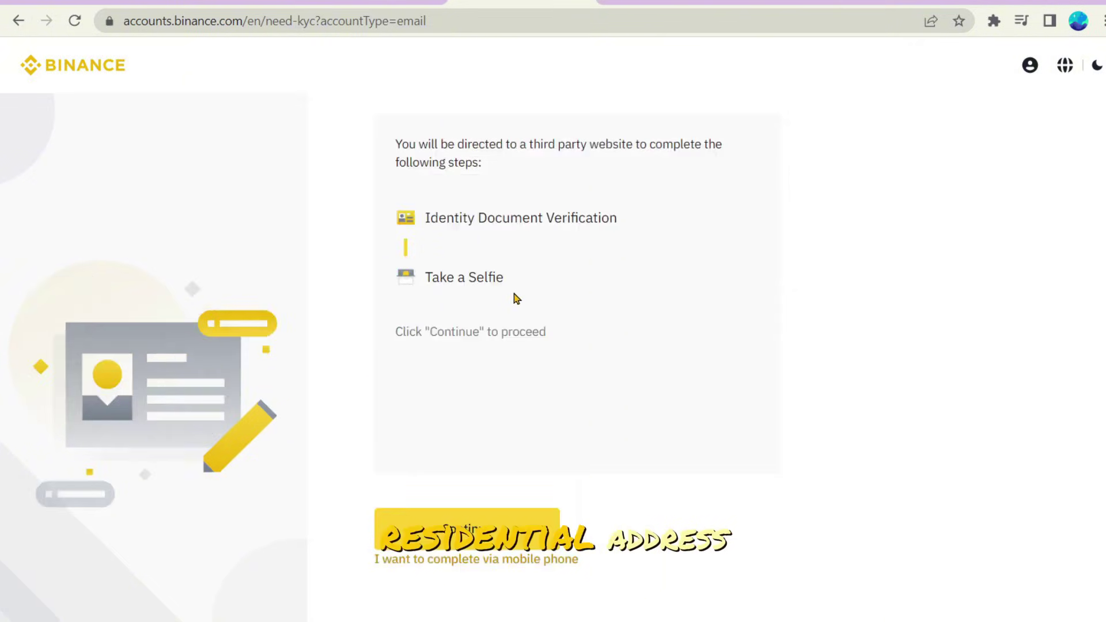
# Proceed to the document verification provider and agree to personal data processing.
pyautogui.click(506, 527)
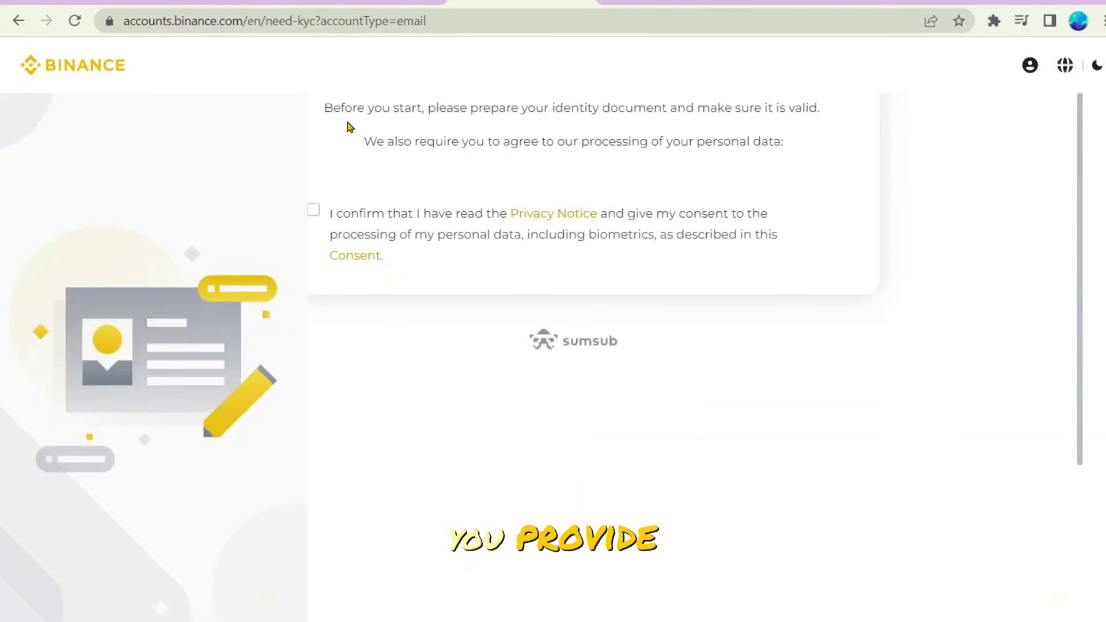
pyautogui.click(315, 210)
pyautogui.click(558, 315)
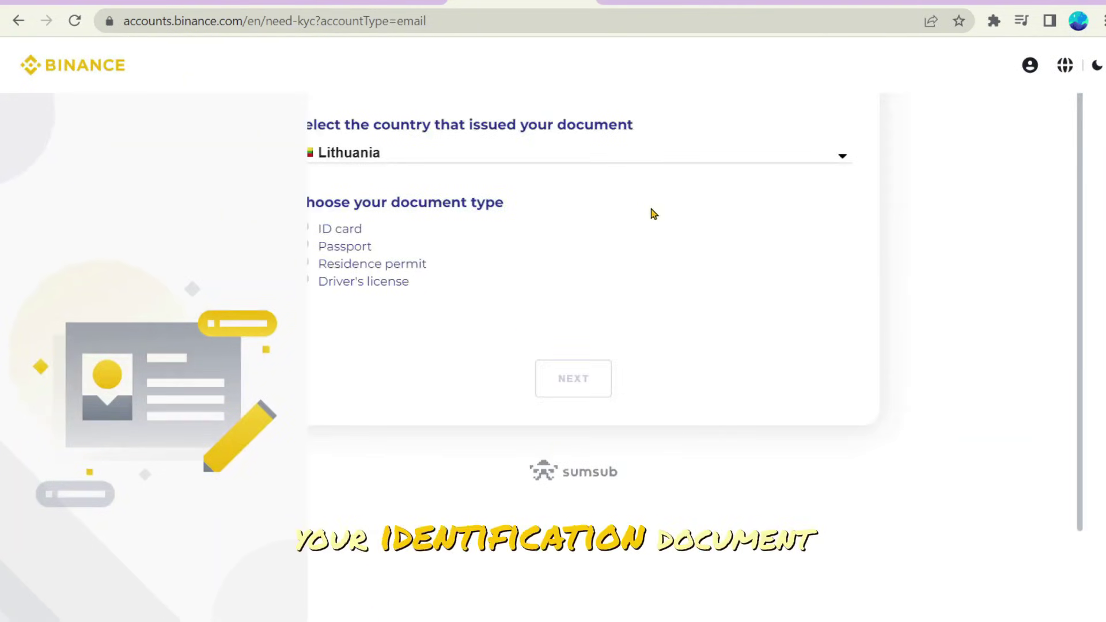
# Choose ID card as the document type, then capture and accept its photo.
pyautogui.click(347, 231)
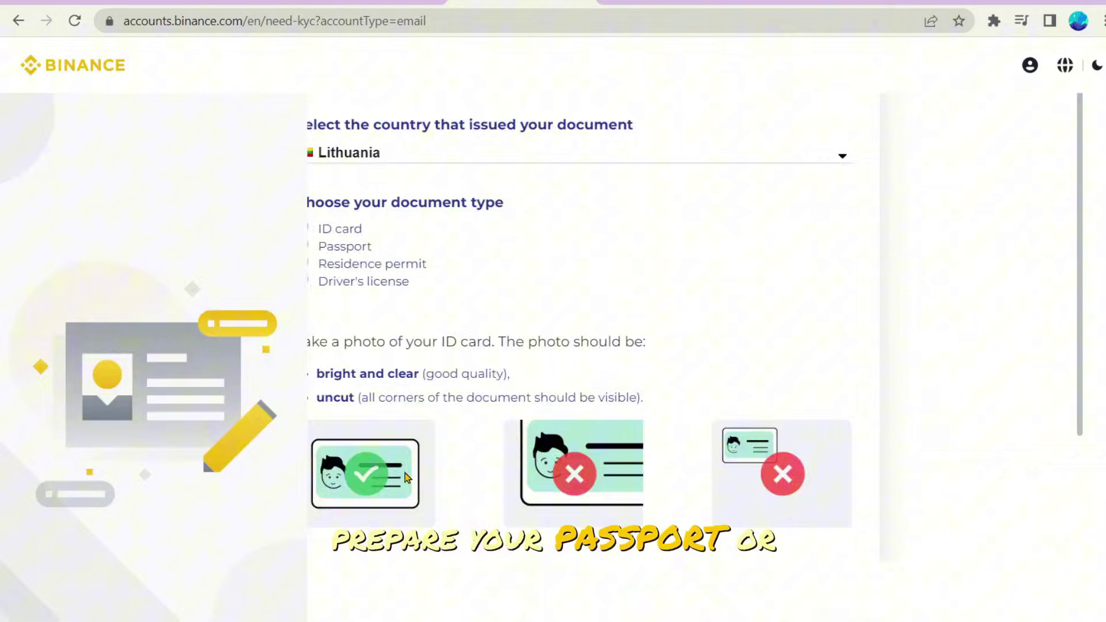
pyautogui.scroll(-2, 573, 500)
pyautogui.click(574, 501)
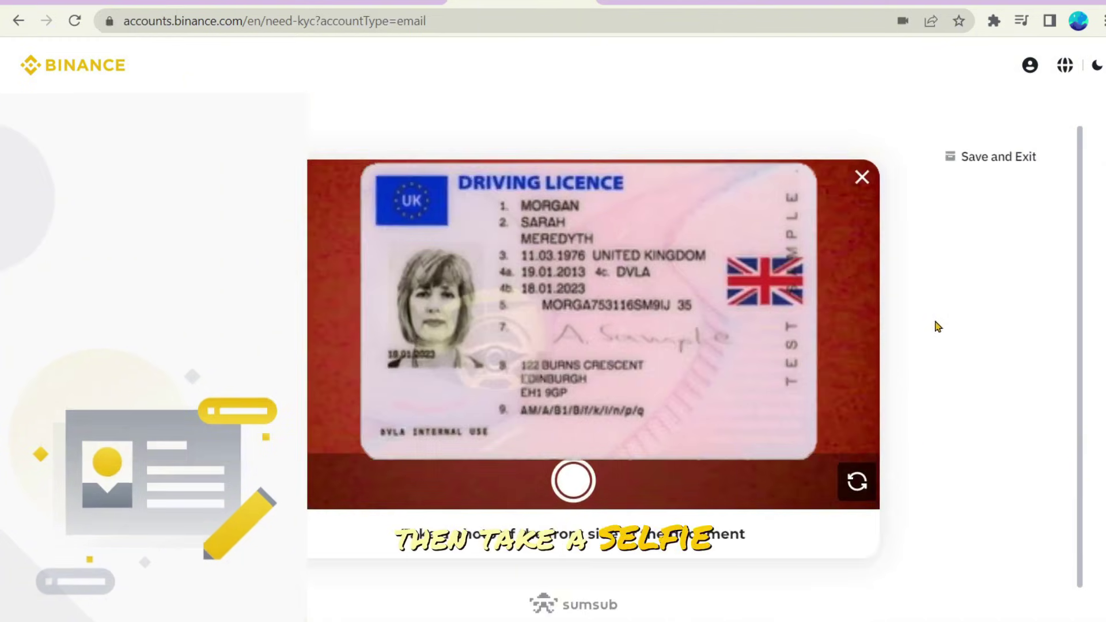
pyautogui.click(572, 488)
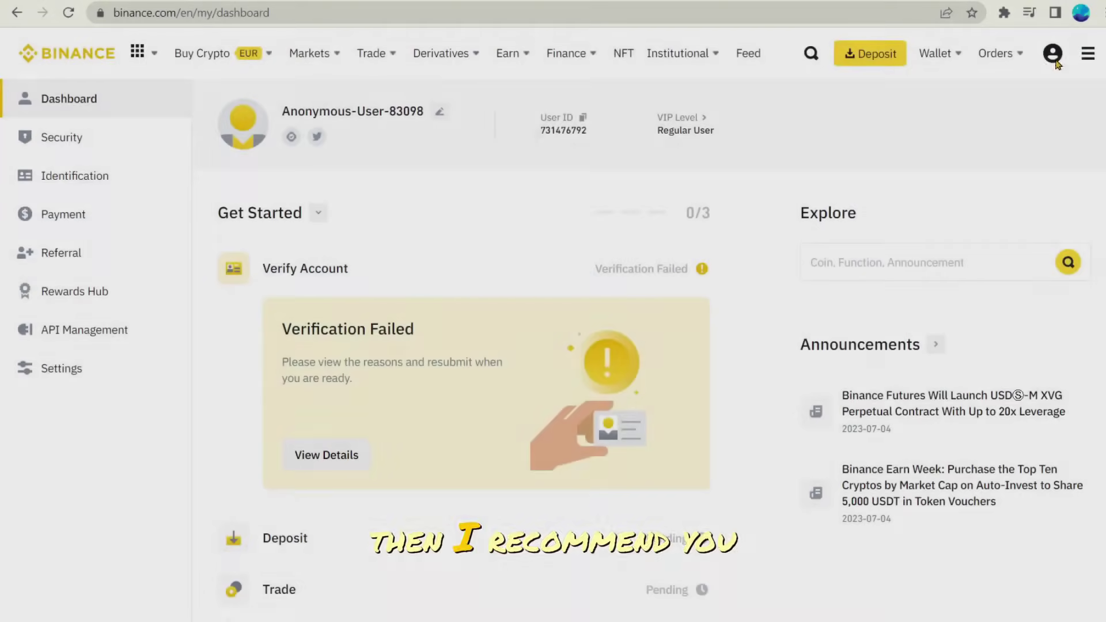
pyautogui.moveTo(1051, 58)
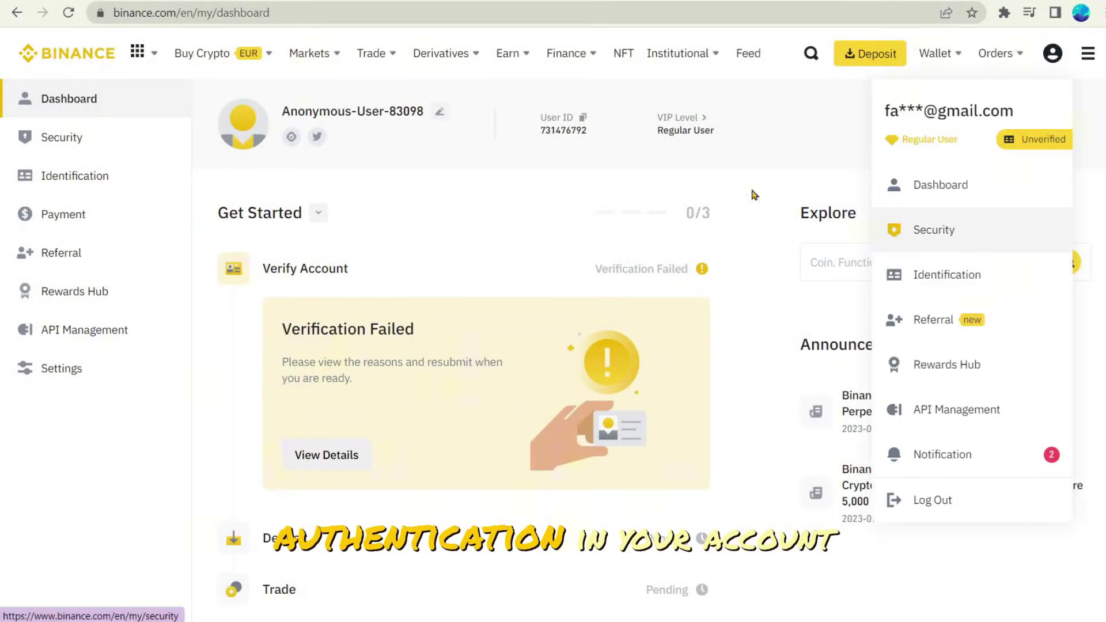
# Open Security settings and start adding a phone number for SMS verification.
pyautogui.click(51, 138)
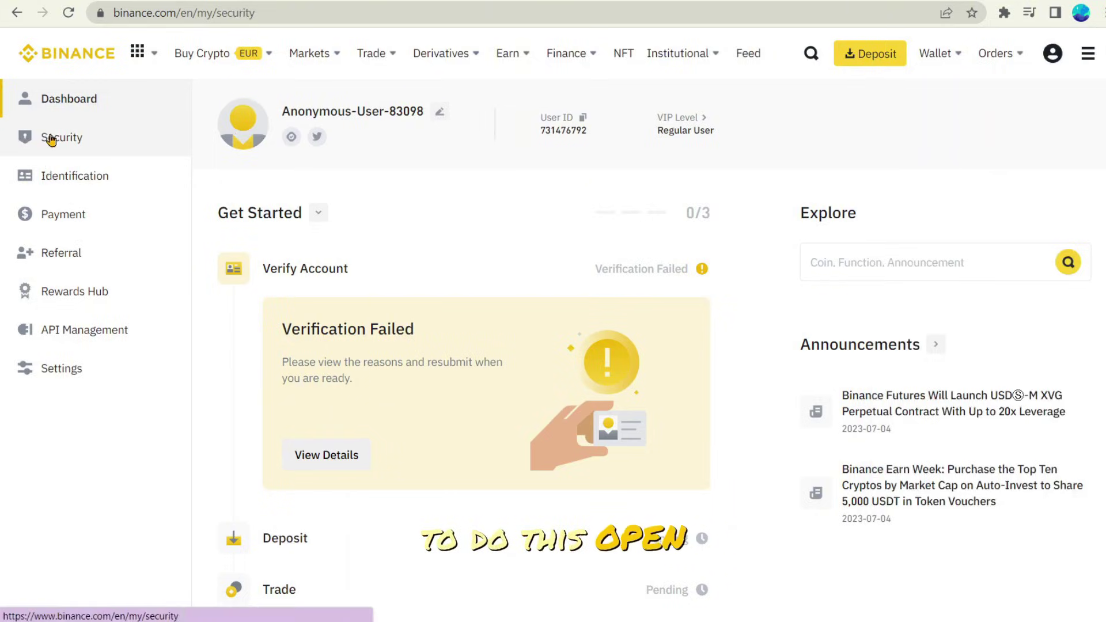
pyautogui.scroll(-3, 684, 337)
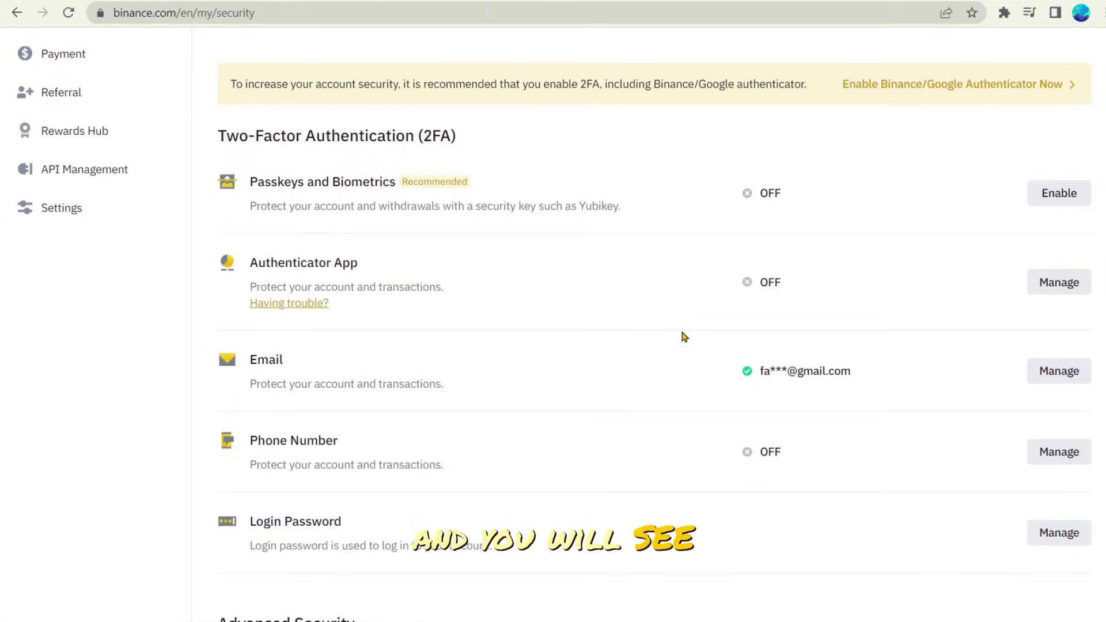
pyautogui.click(1057, 452)
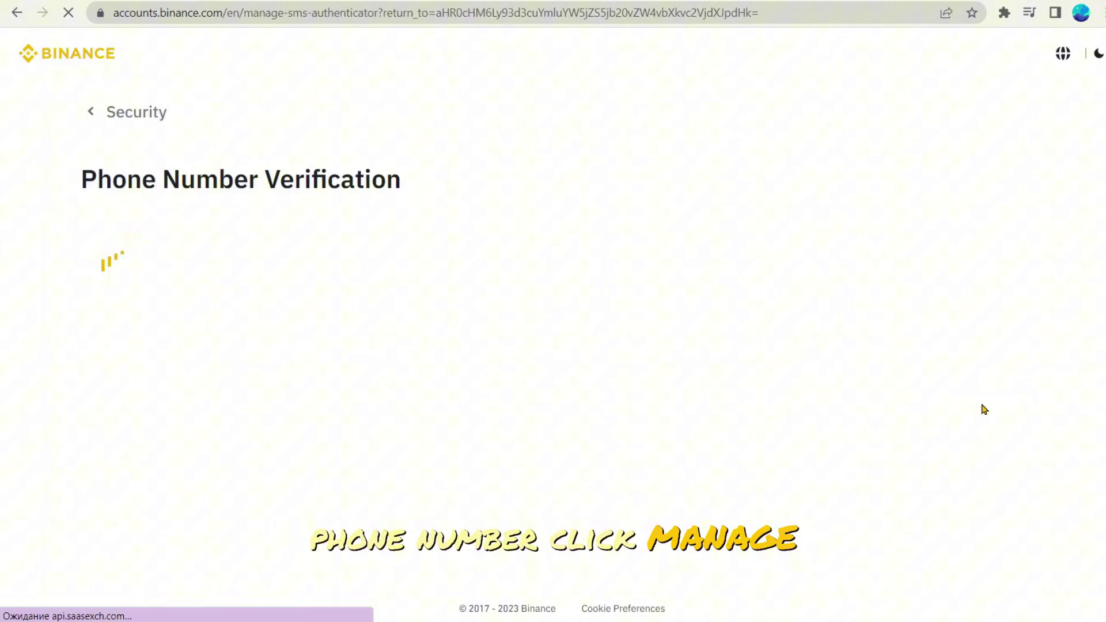
pyautogui.click(130, 284)
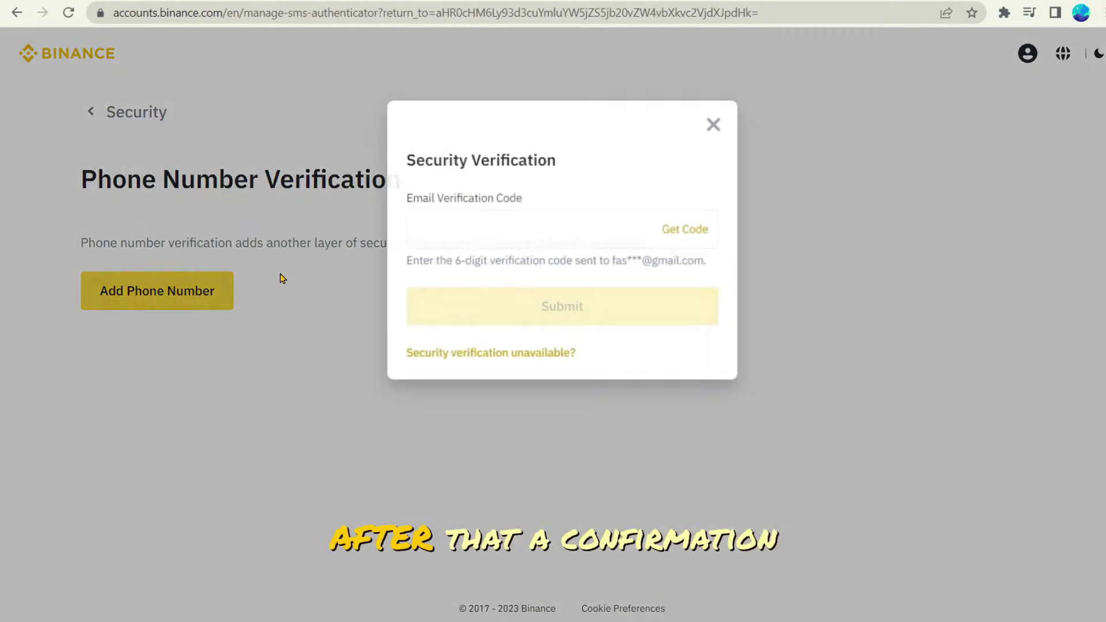
# Request the email verification code, enter it and submit it.
pyautogui.click(685, 227)
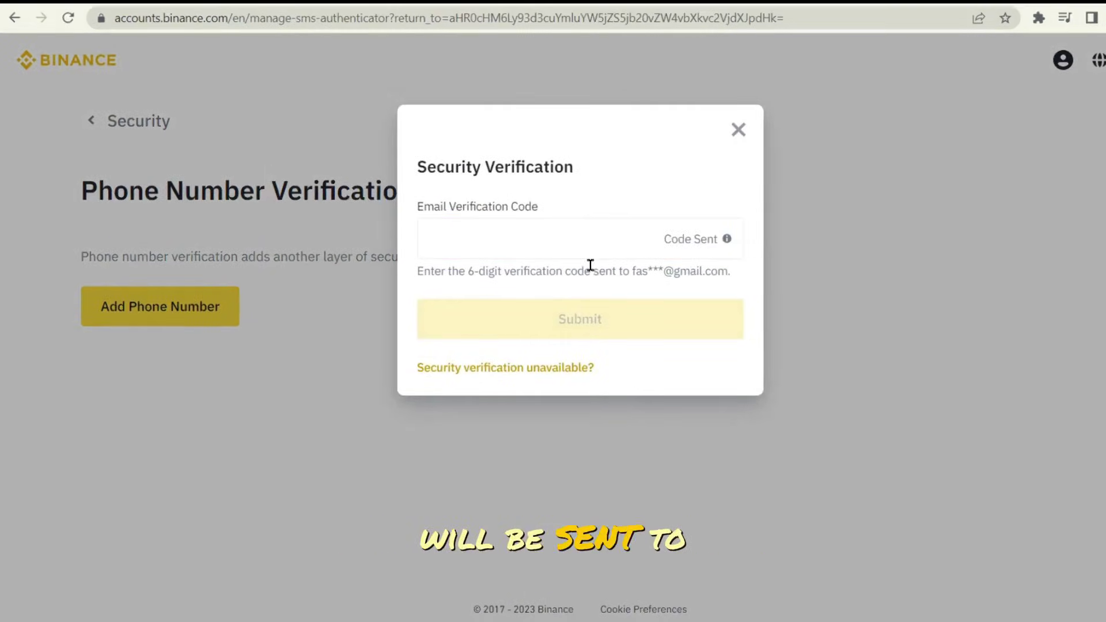
pyautogui.click(578, 239)
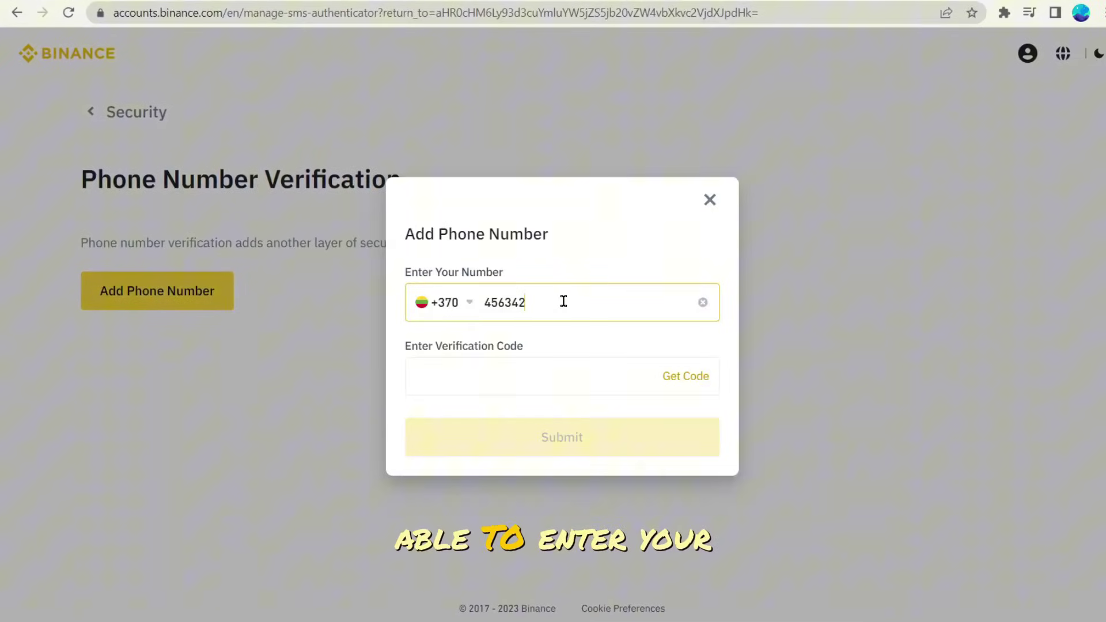
pyautogui.click(695, 391)
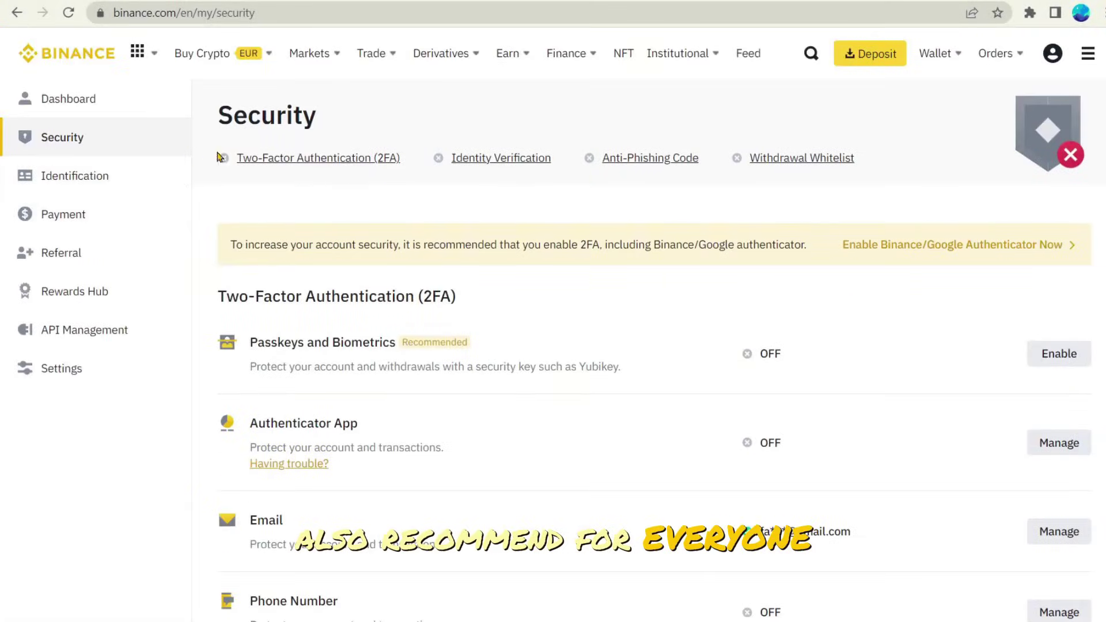
# Open the Authenticator App settings and begin enabling it.
pyautogui.click(1047, 446)
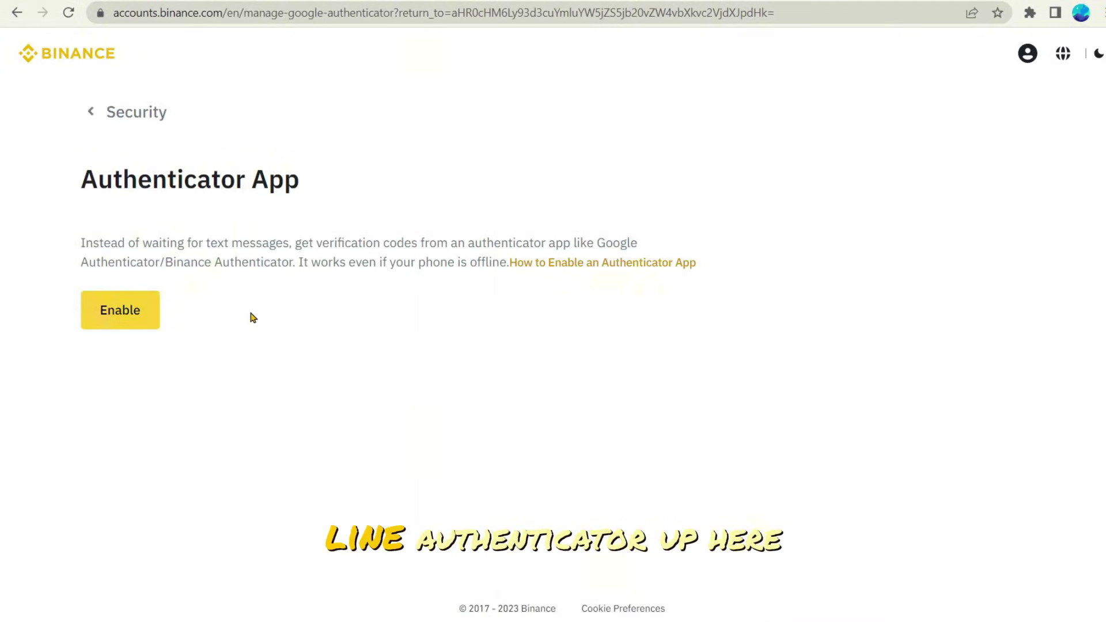
pyautogui.click(128, 326)
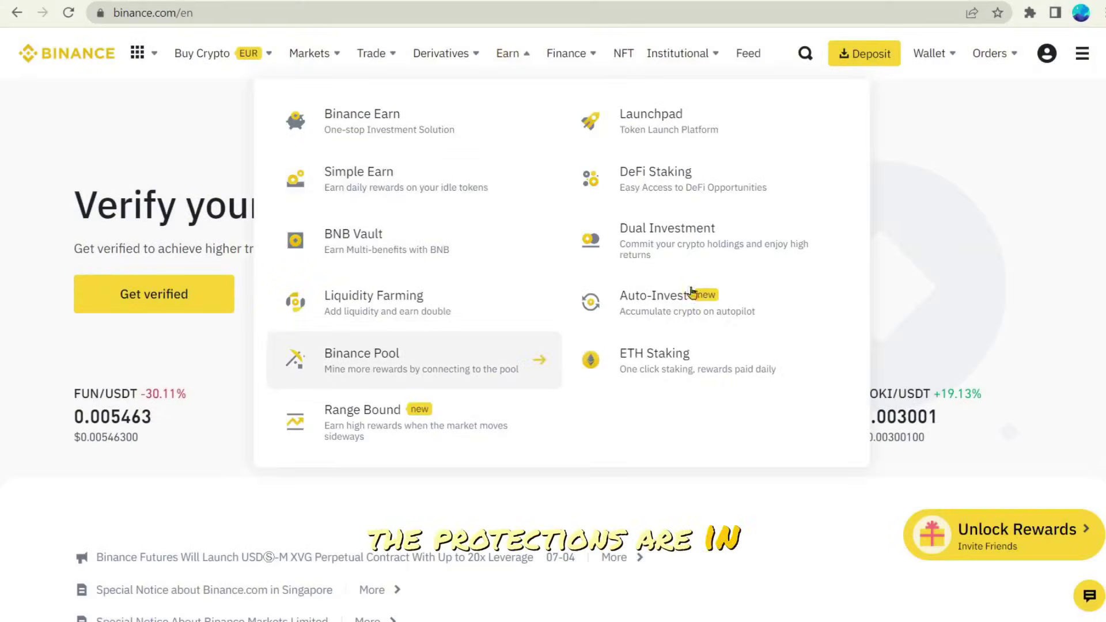
# Browse the Derivatives, Trade and Institutional menus, then go to the account Dashboard.
pyautogui.moveTo(444, 46)
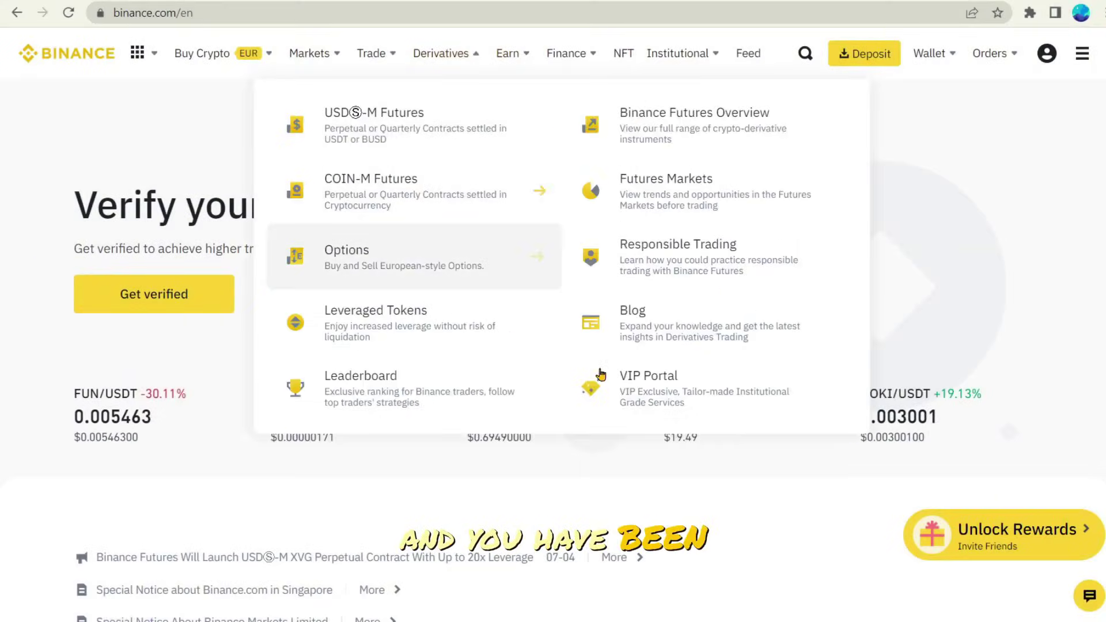
pyautogui.moveTo(368, 53)
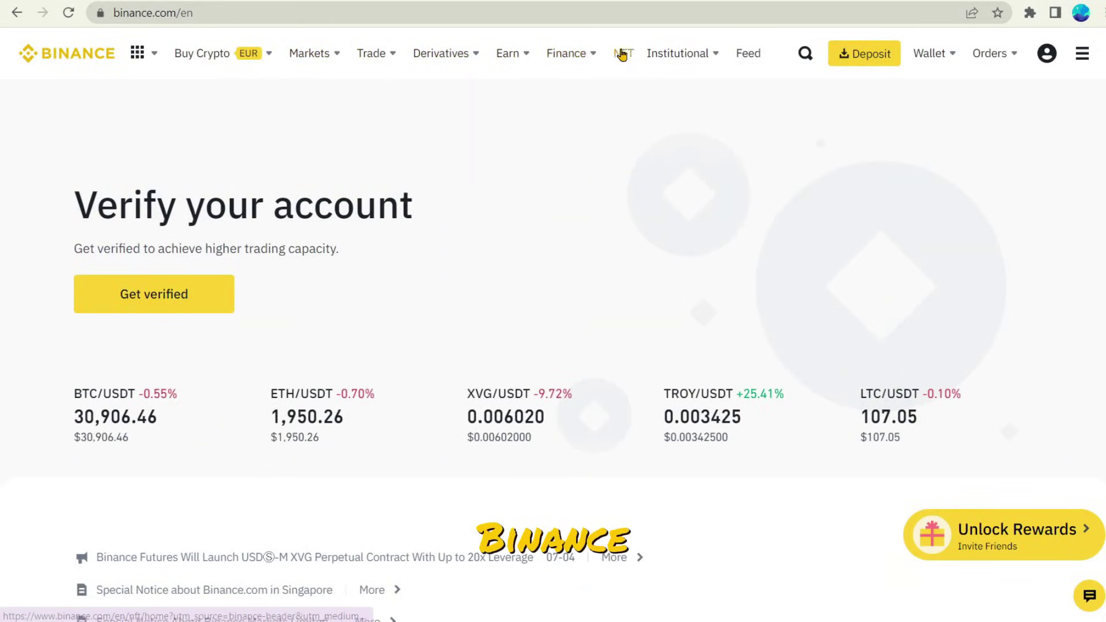
pyautogui.moveTo(661, 58)
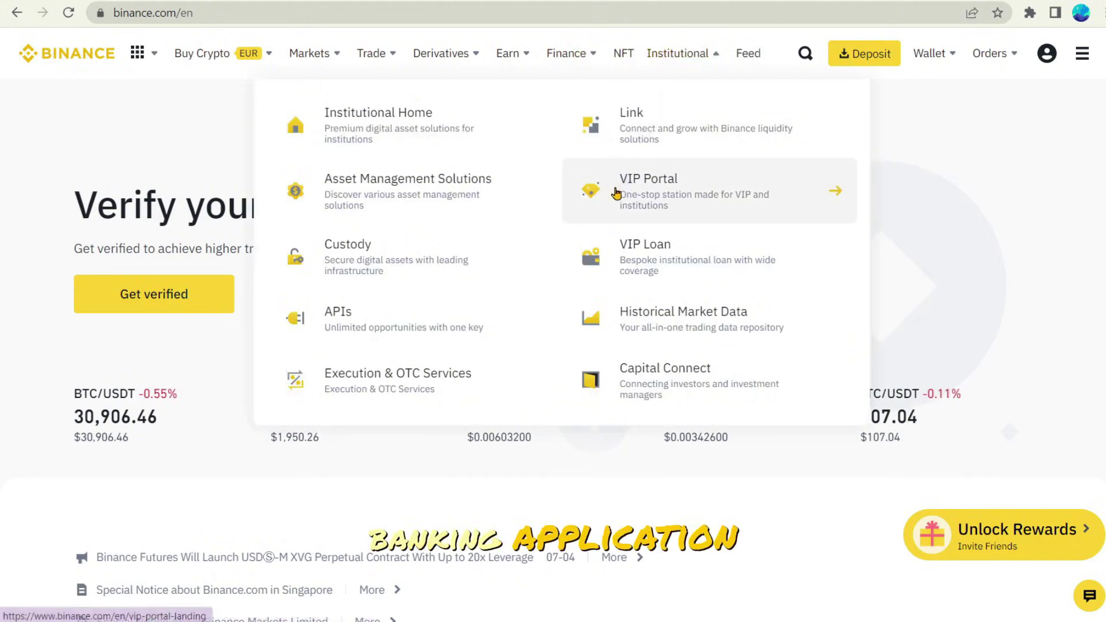
pyautogui.moveTo(534, 33)
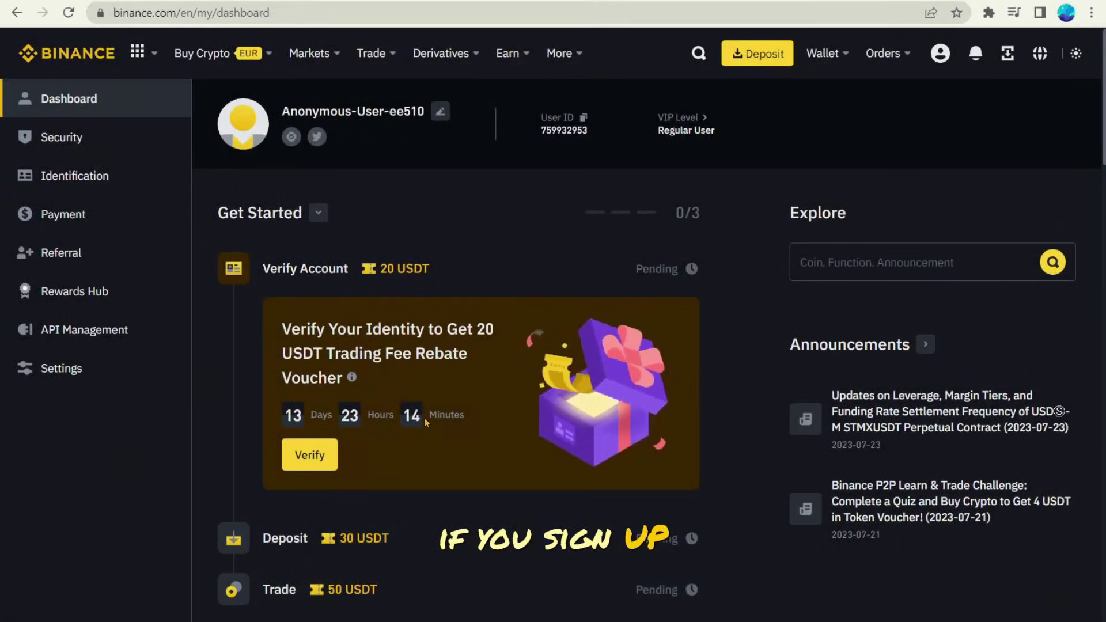
# Highlight the Verify Account and Deposit reward text on the dashboard, then clear it.
pyautogui.scroll(-4, 428, 423)
pyautogui.scroll(5, 427, 424)
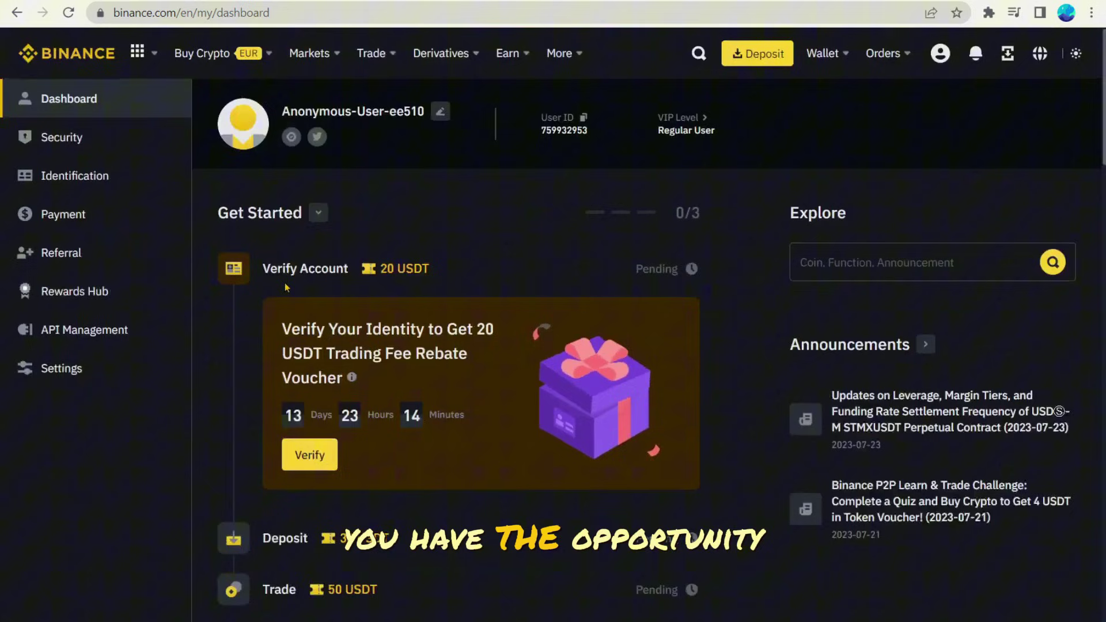
pyautogui.moveTo(263, 266); pyautogui.dragTo(501, 553)
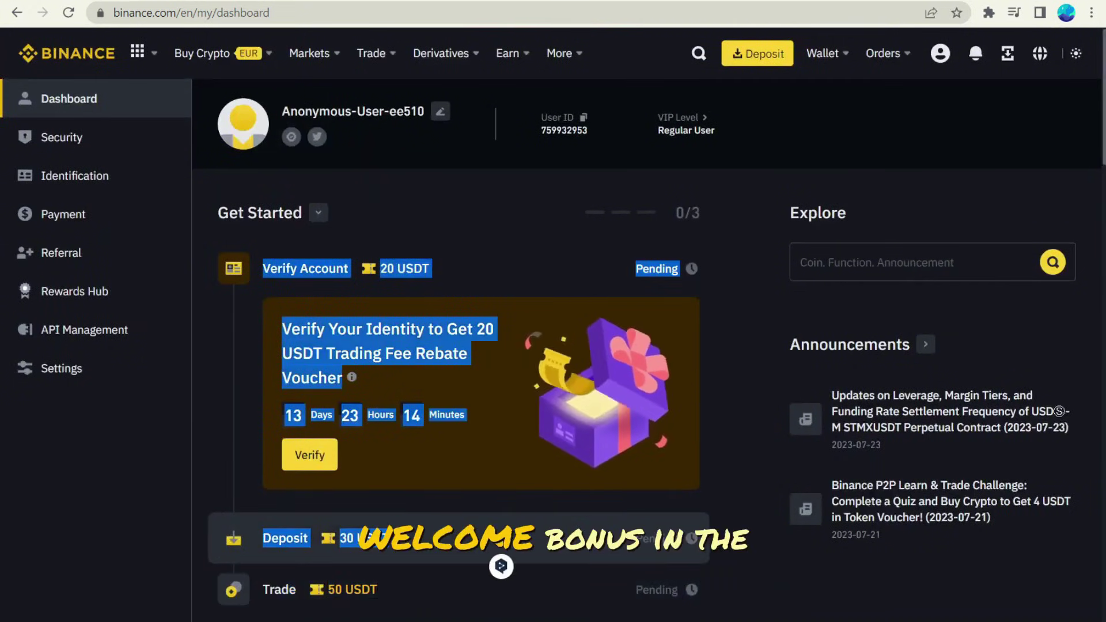
pyautogui.click(727, 402)
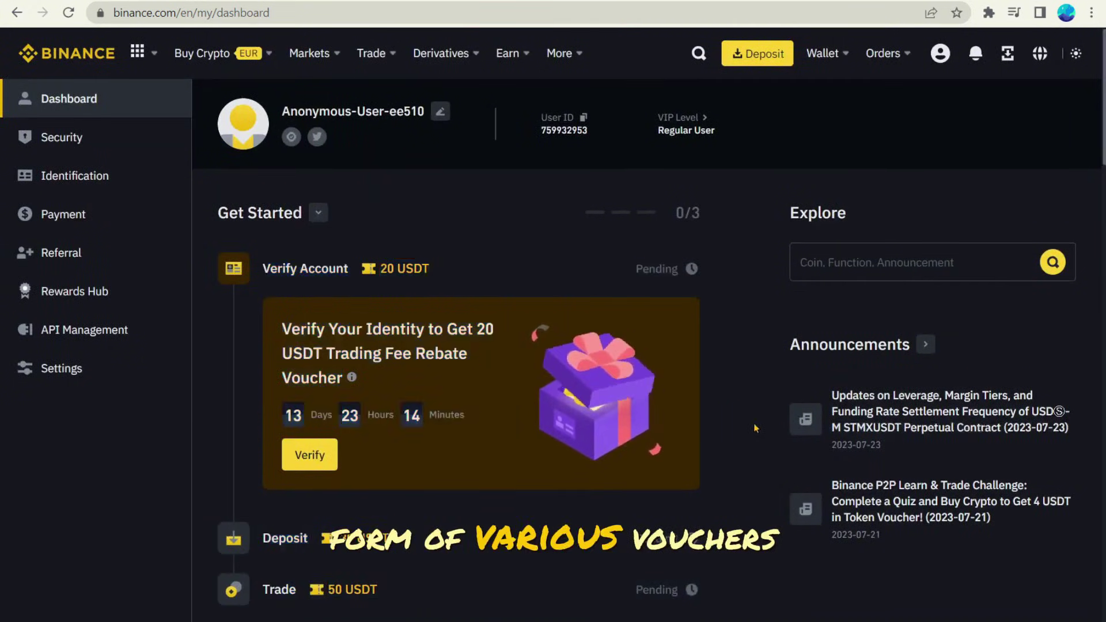
# Open the Rewards Hub and scroll to the Complete Tasks voucher offers.
pyautogui.moveTo(938, 51)
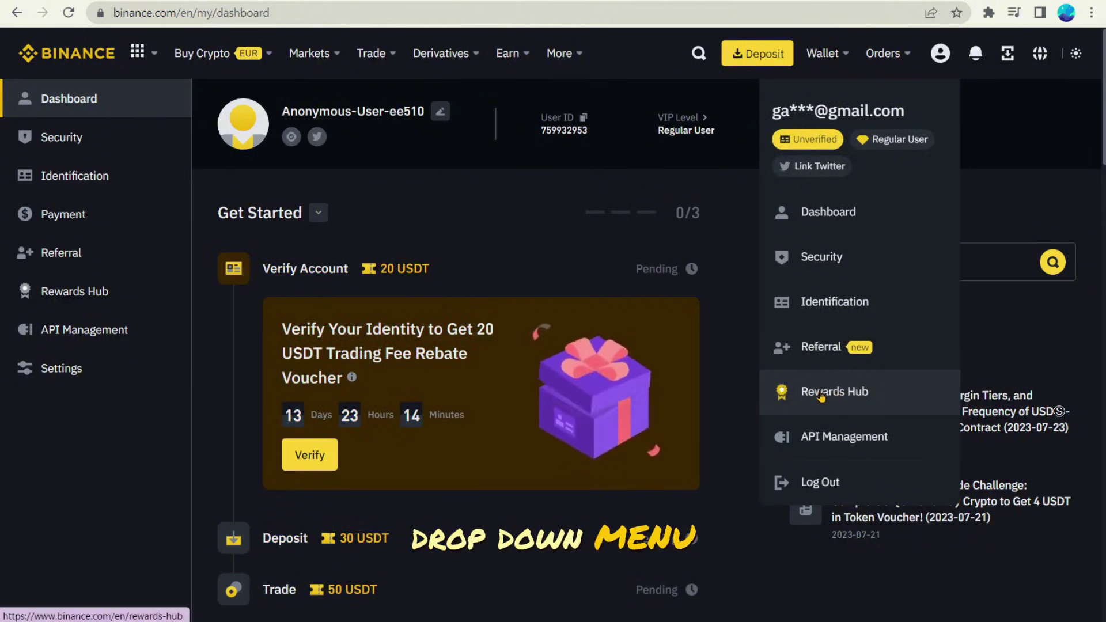
pyautogui.click(820, 393)
pyautogui.scroll(-4, 369, 185)
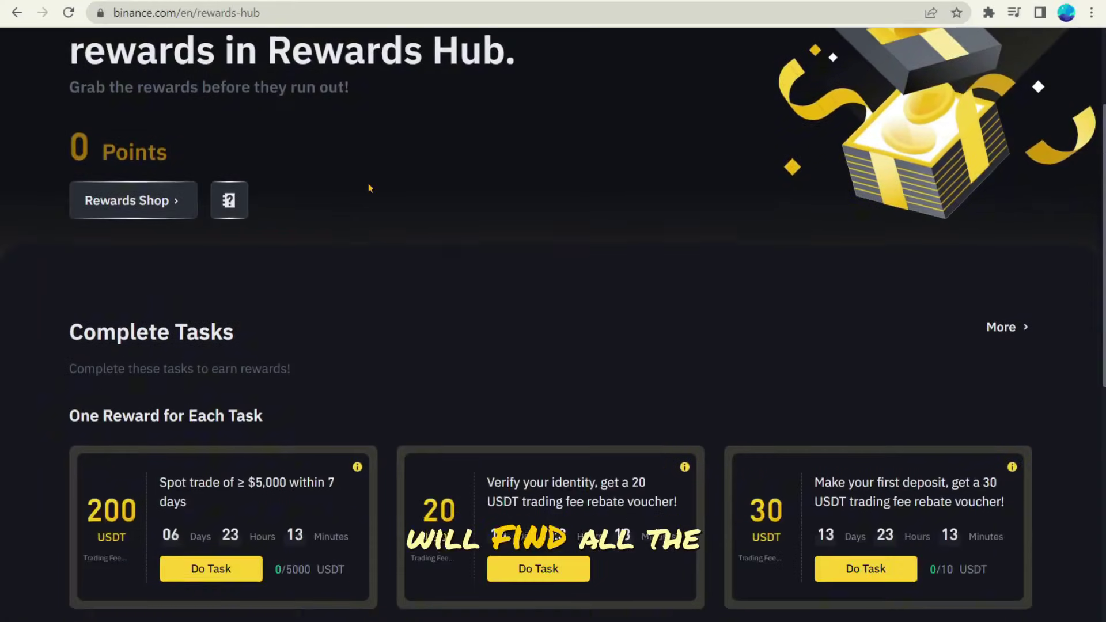
pyautogui.scroll(-1, 369, 188)
pyautogui.scroll(-1, 369, 187)
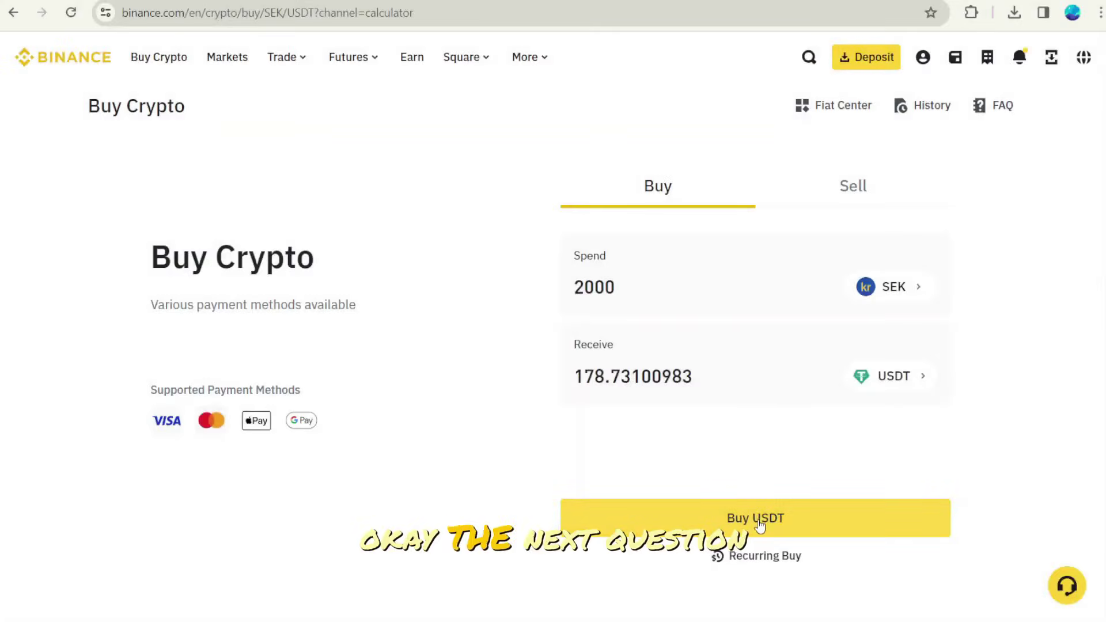
# Start buying USDT with 2000 SEK and expand the full list of payment methods.
pyautogui.click(759, 525)
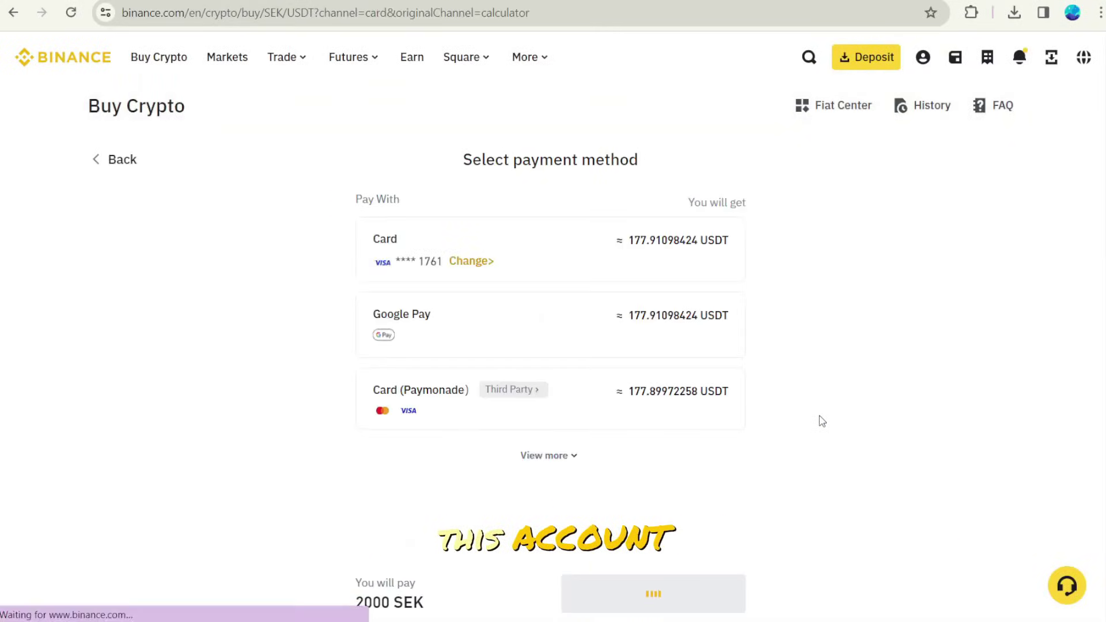
pyautogui.click(553, 460)
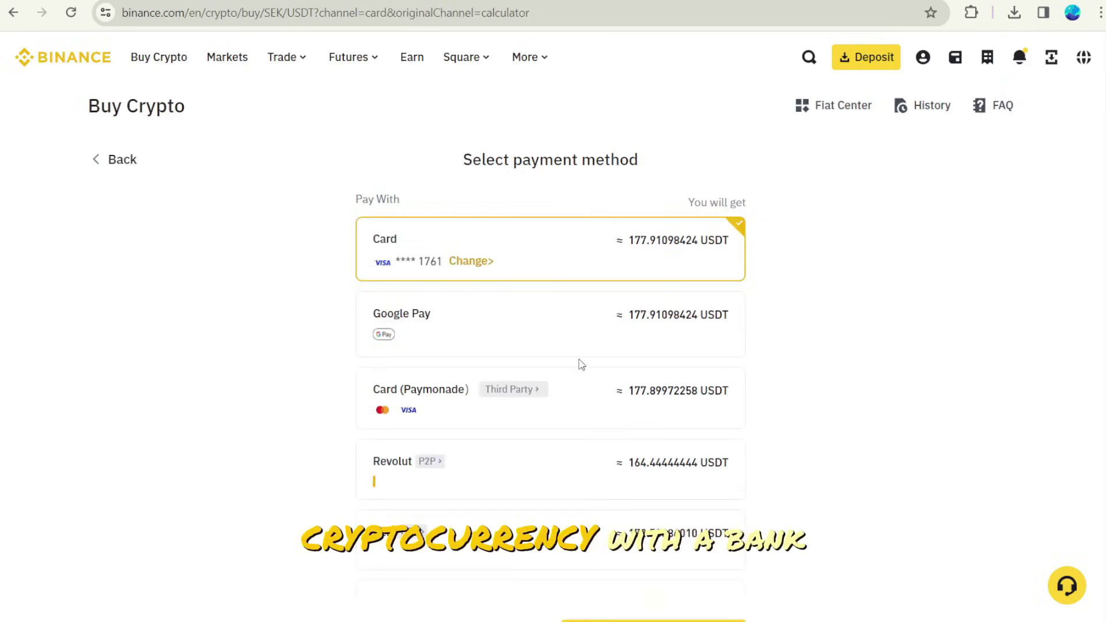
pyautogui.scroll(-5, 581, 364)
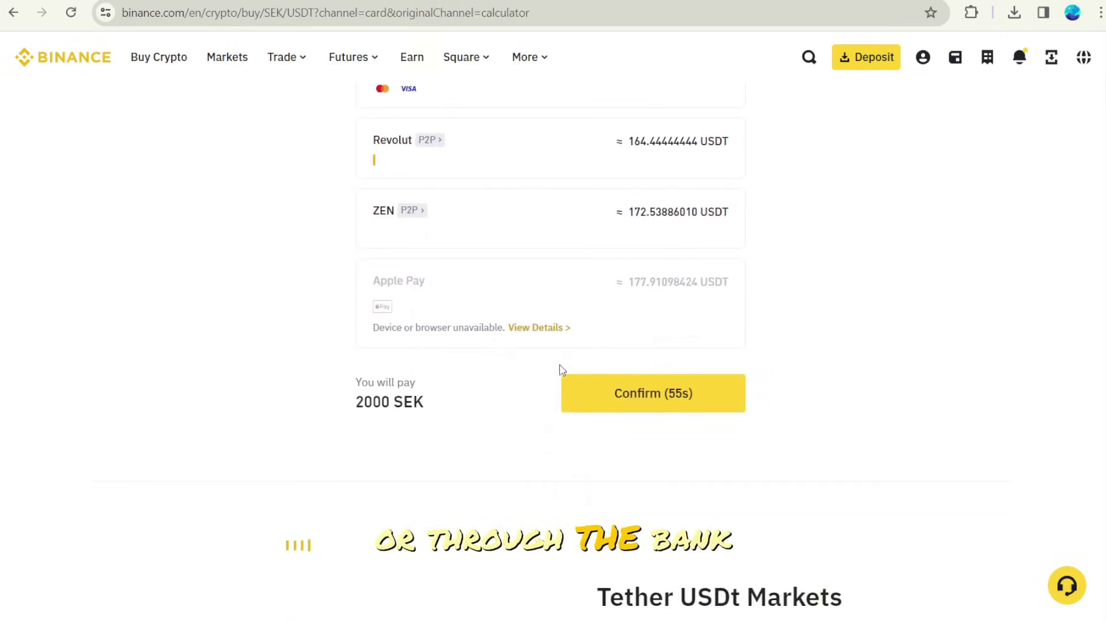
pyautogui.scroll(5, 468, 380)
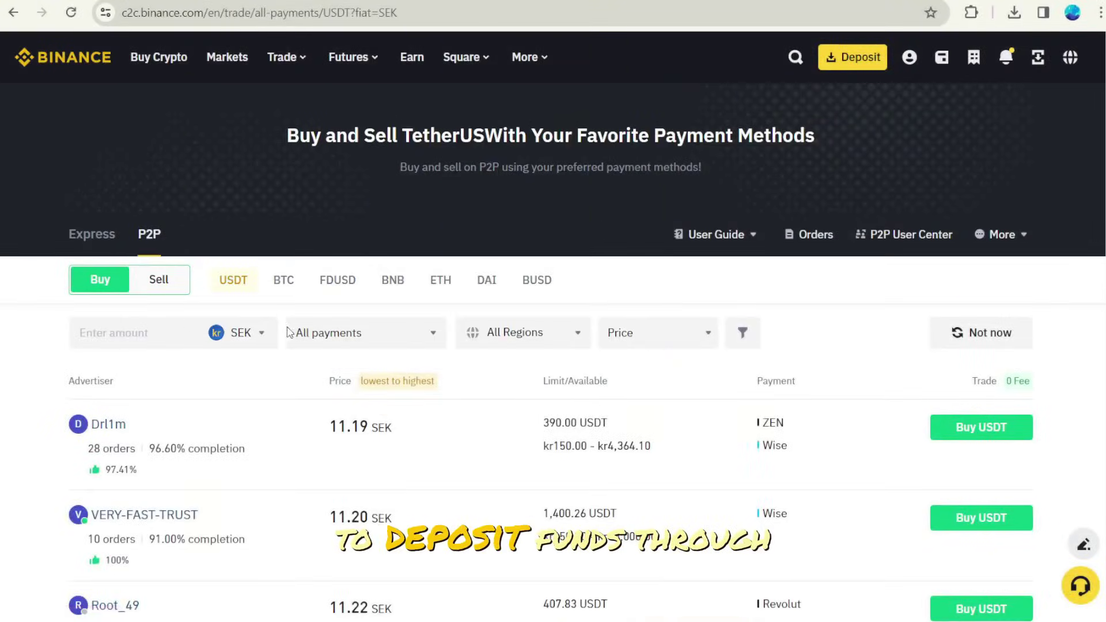
# Look through the P2P payment method filter, close it, and scroll the USDT offers.
pyautogui.click(345, 336)
pyautogui.scroll(-1, 353, 424)
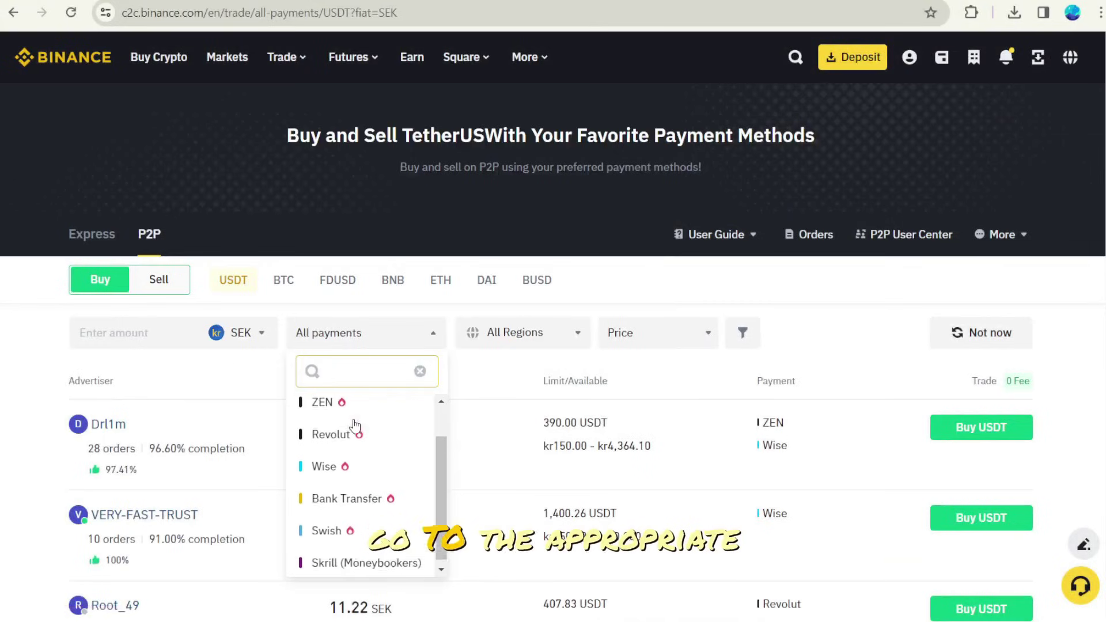
pyautogui.click(42, 358)
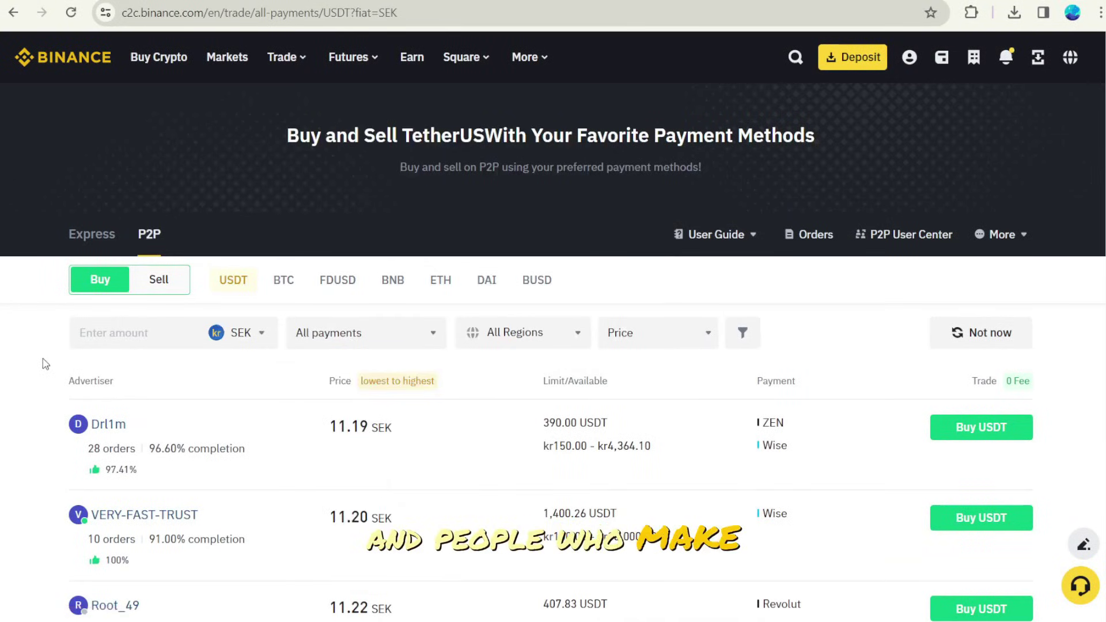
pyautogui.scroll(-10, 412, 395)
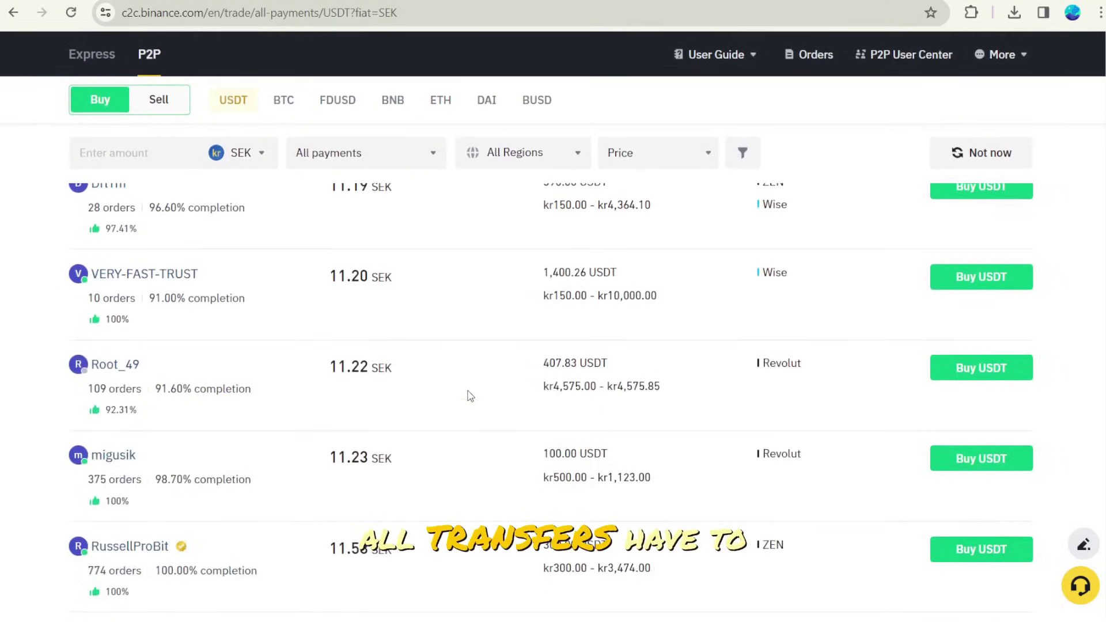
pyautogui.scroll(-5, 470, 395)
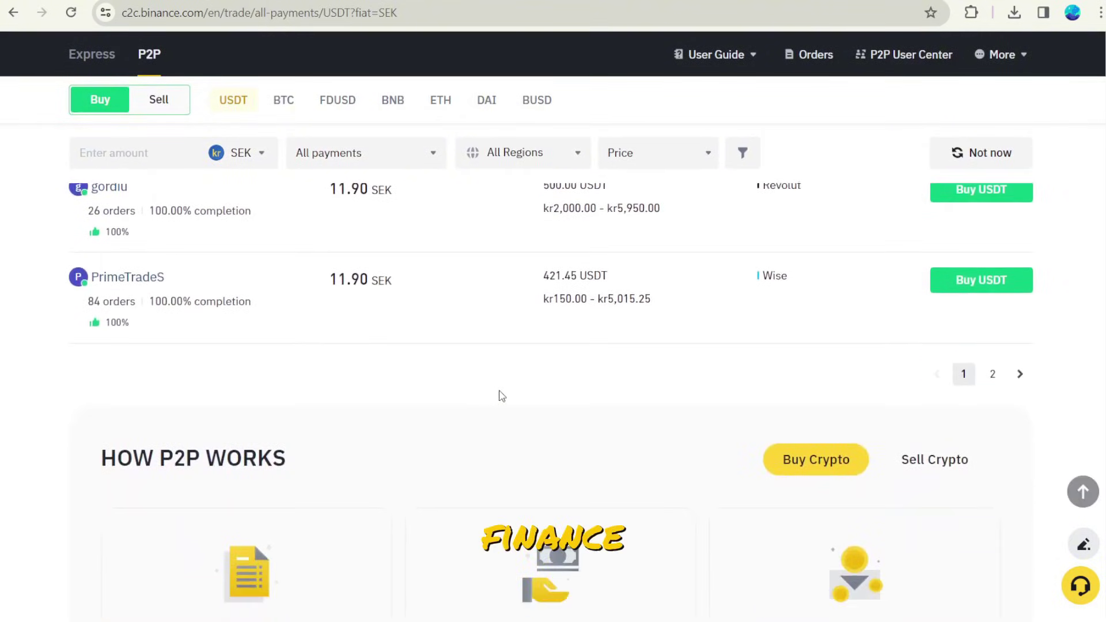
pyautogui.scroll(1, 501, 395)
pyautogui.scroll(-10, 924, 489)
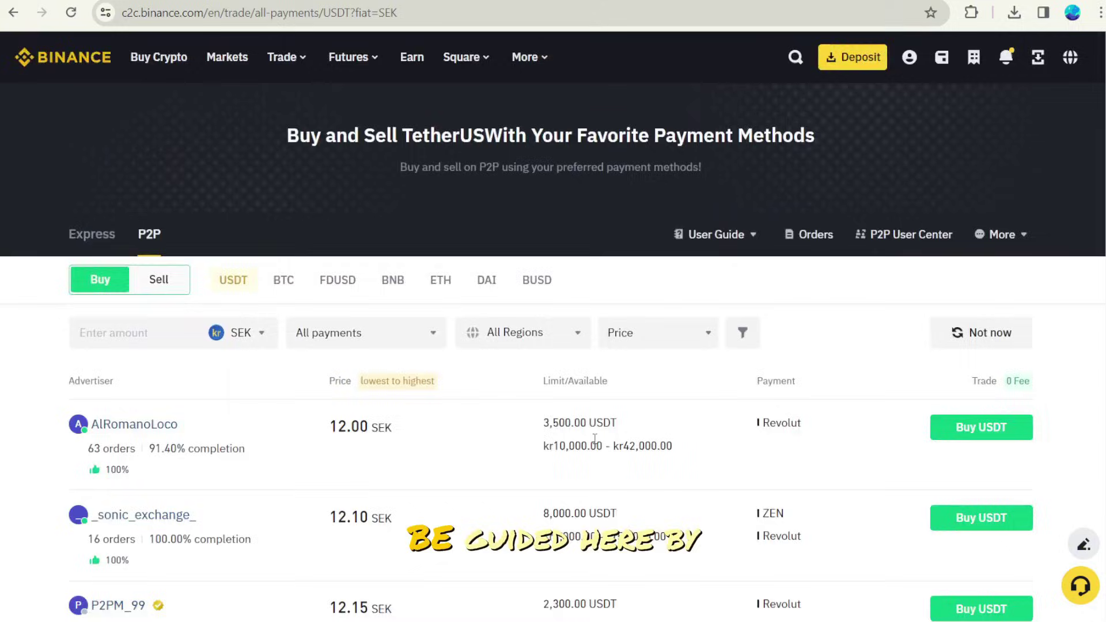
pyautogui.scroll(-2, 662, 436)
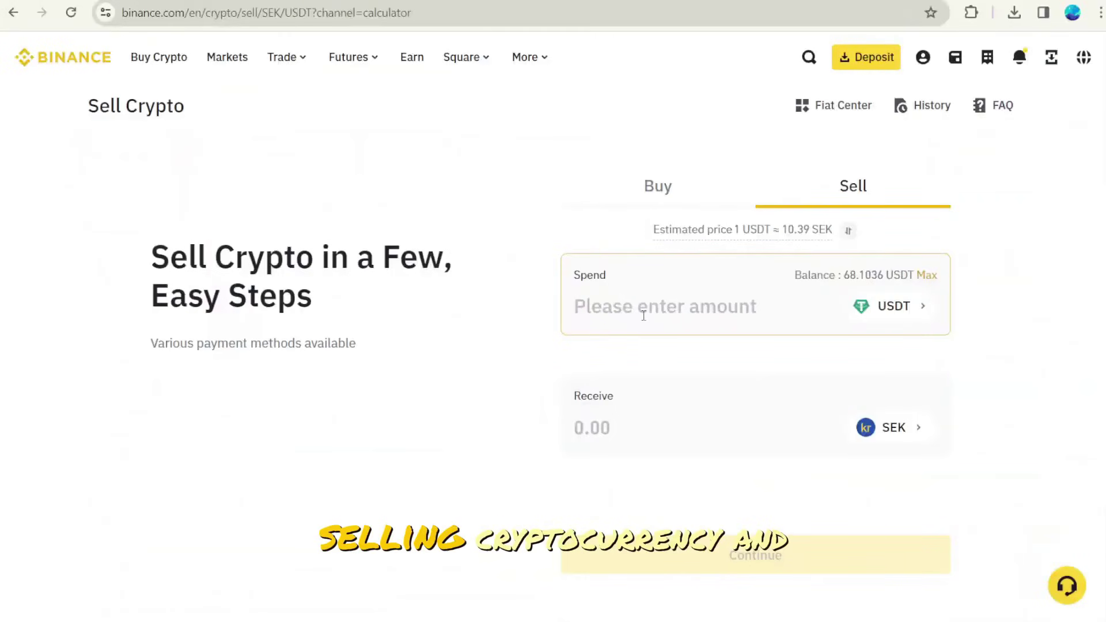
# Enter 50 USDT to sell for 519.50 SEK, then preview a USDT-to-BTC conversion.
pyautogui.click(643, 315)
pyautogui.write('50')
pyautogui.click(1023, 312)
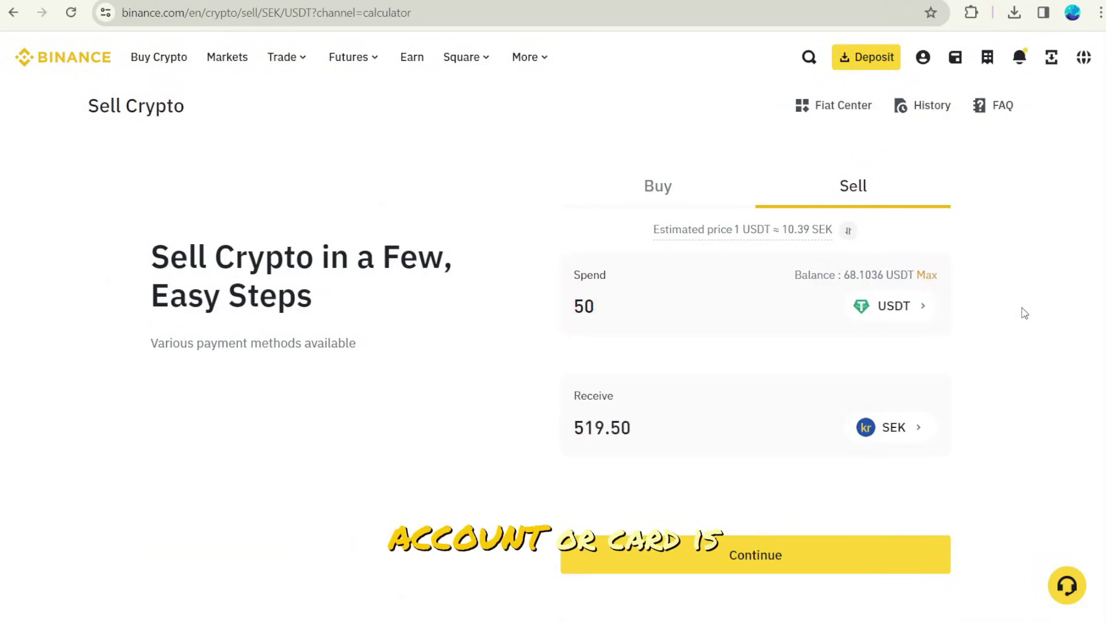
pyautogui.click(727, 555)
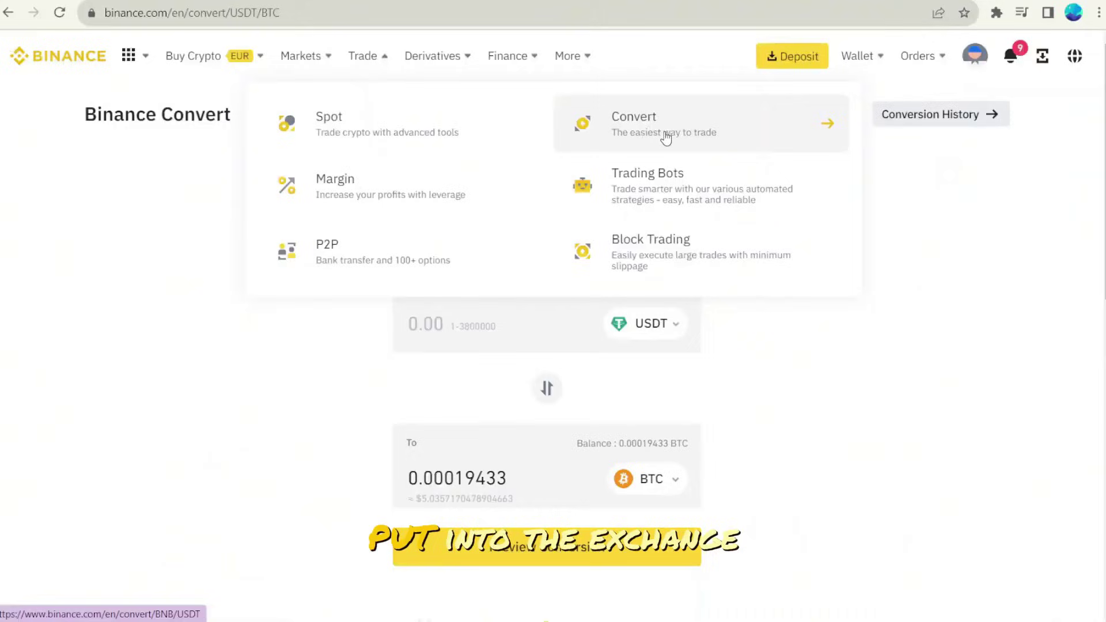
pyautogui.click(467, 324)
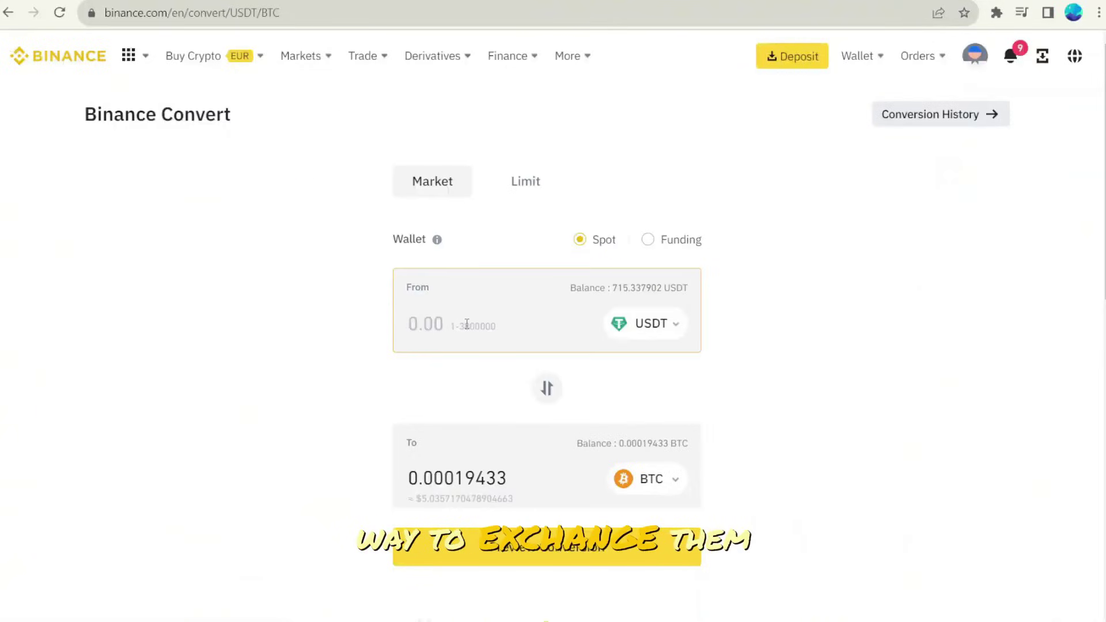
pyautogui.click(627, 551)
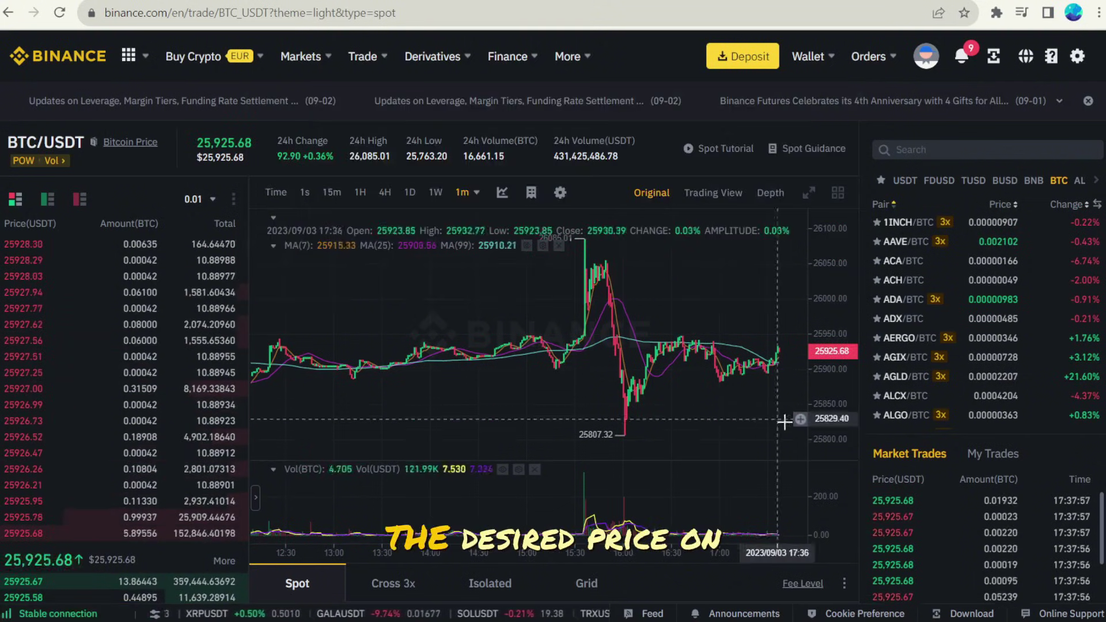
# In the Limit form, slide the buy amount to 0.01242 BTC and change the price to 24915.45 USDT.
pyautogui.scroll(-3, 785, 420)
pyautogui.scroll(-1, 1071, 278)
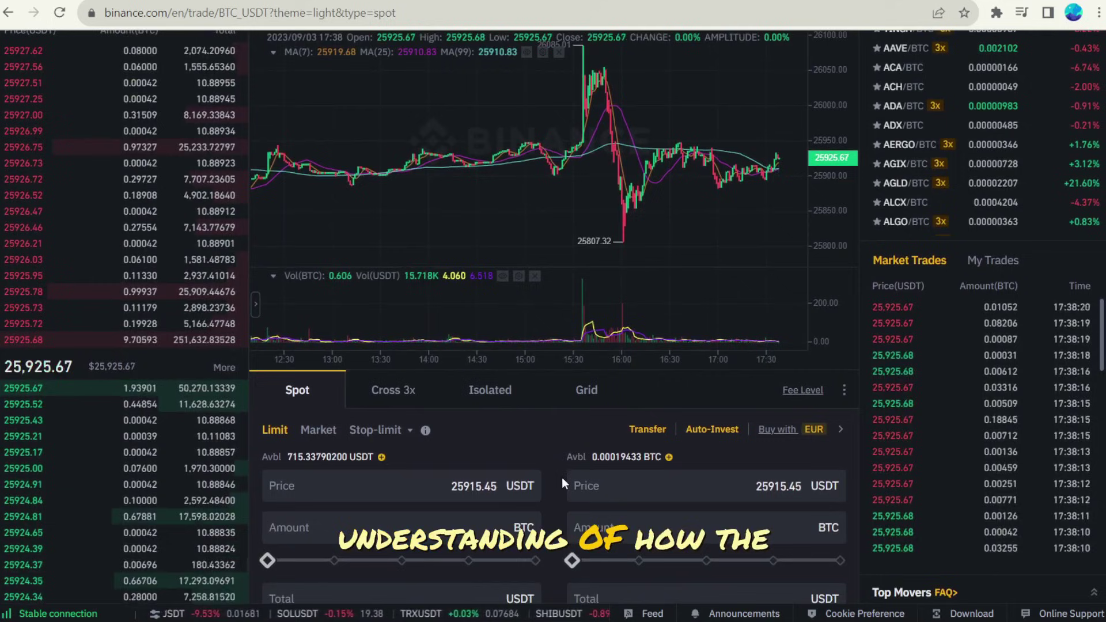
pyautogui.moveTo(267, 561); pyautogui.dragTo(388, 560)
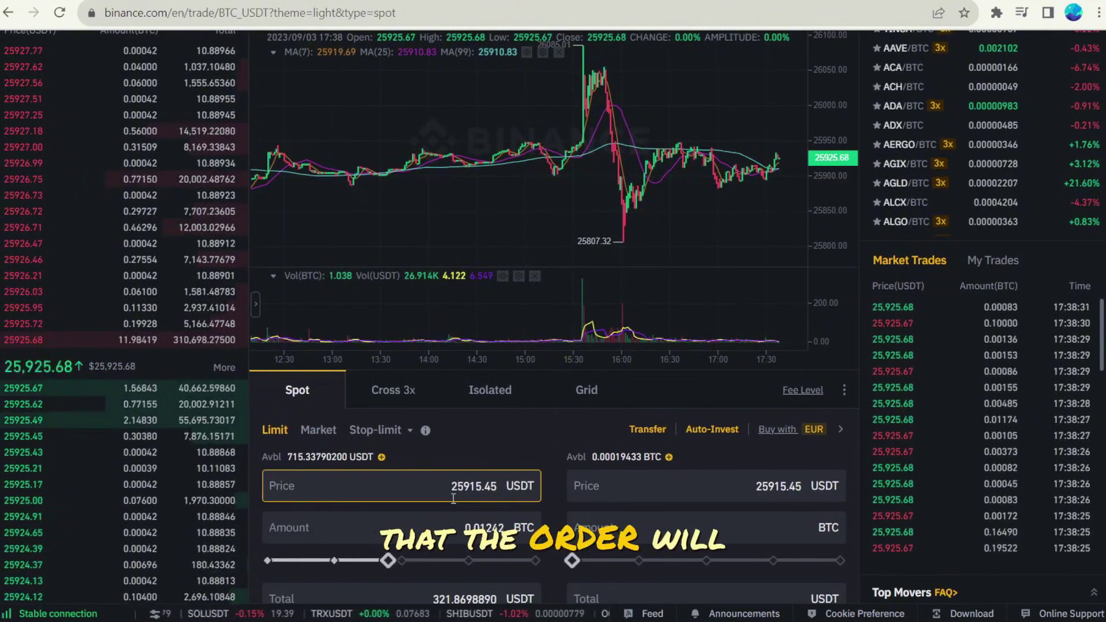
pyautogui.click(464, 485)
pyautogui.press('BackSpace')
pyautogui.write('4')
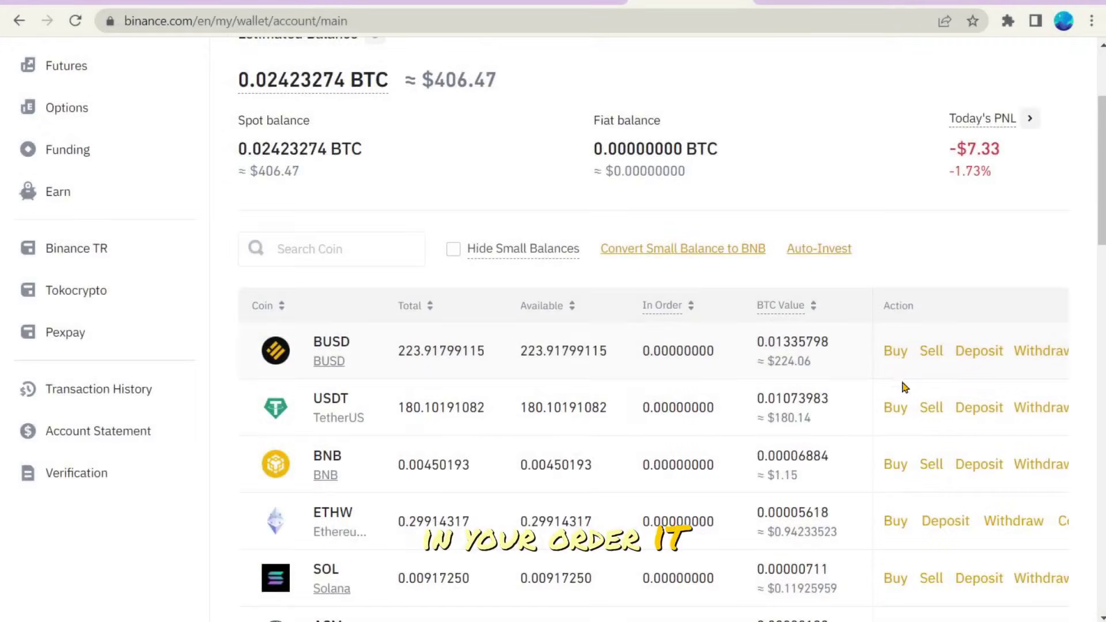
# Choose BTC on the Bitcoin network in the Deposit form and select the shown deposit address.
pyautogui.click(972, 467)
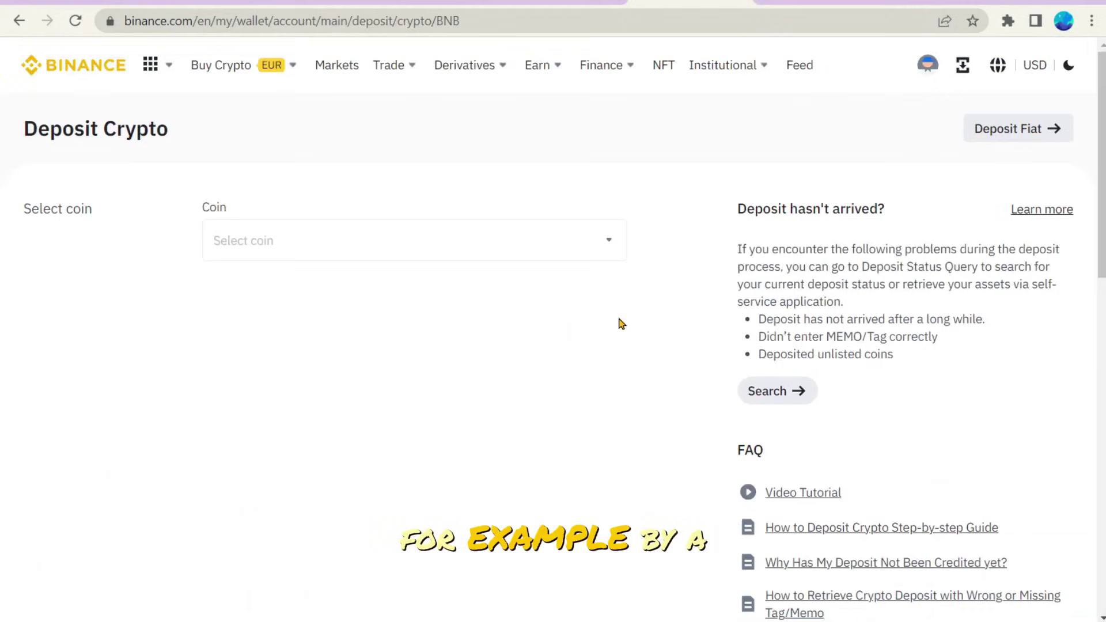
pyautogui.click(593, 248)
pyautogui.click(568, 249)
pyautogui.click(461, 343)
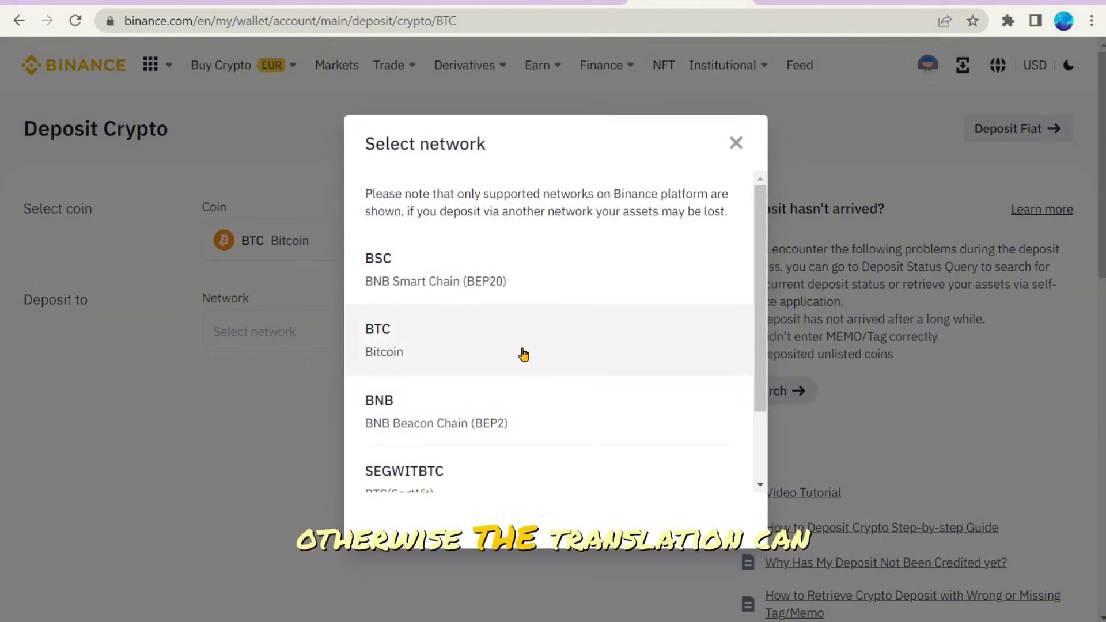
pyautogui.click(520, 357)
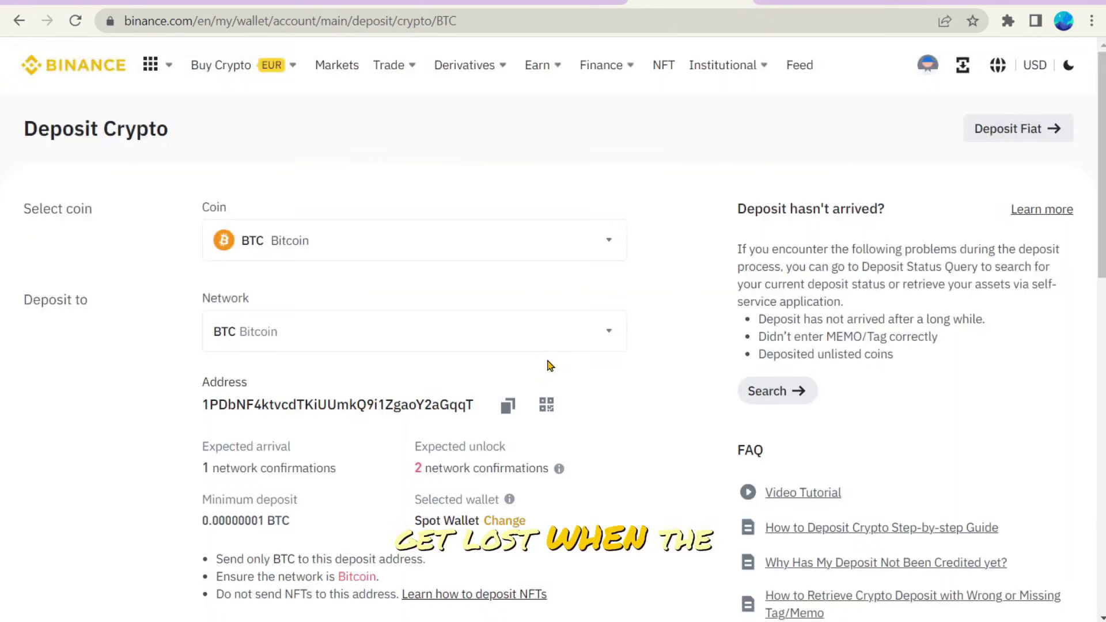
pyautogui.scroll(-3, 625, 383)
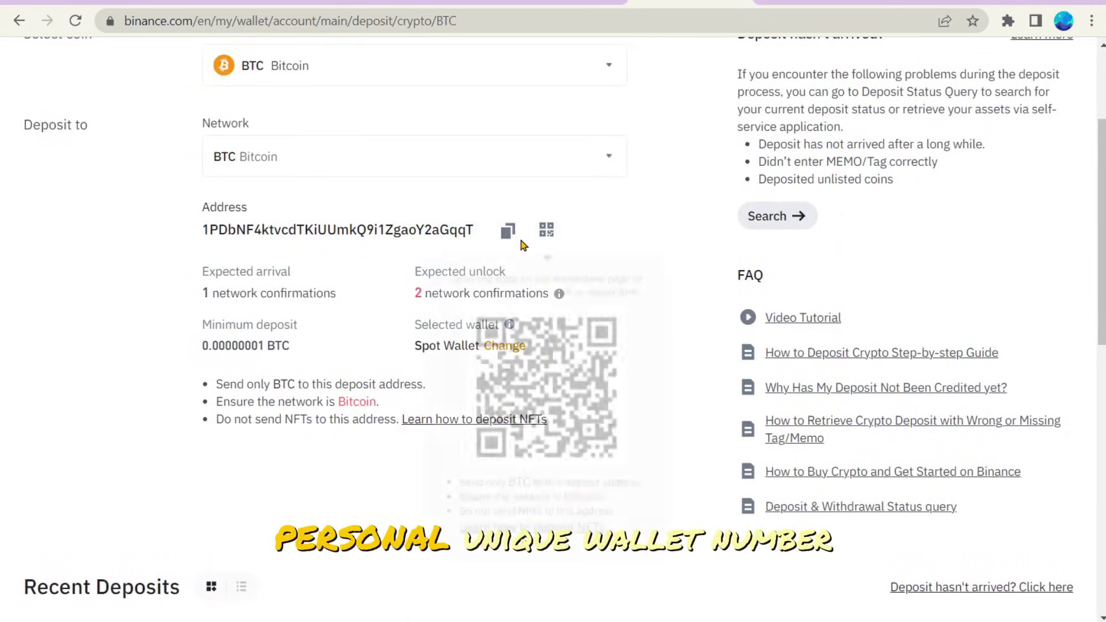
pyautogui.moveTo(344, 225); pyautogui.dragTo(141, 235)
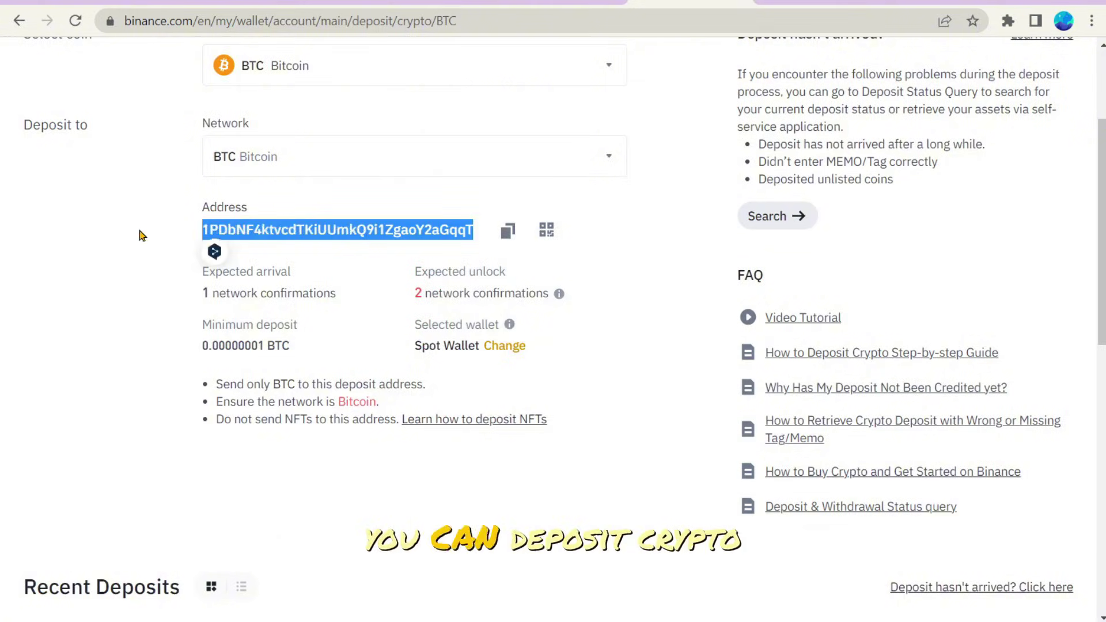
pyautogui.click(654, 259)
pyautogui.scroll(-3, 654, 259)
pyautogui.scroll(5, 654, 263)
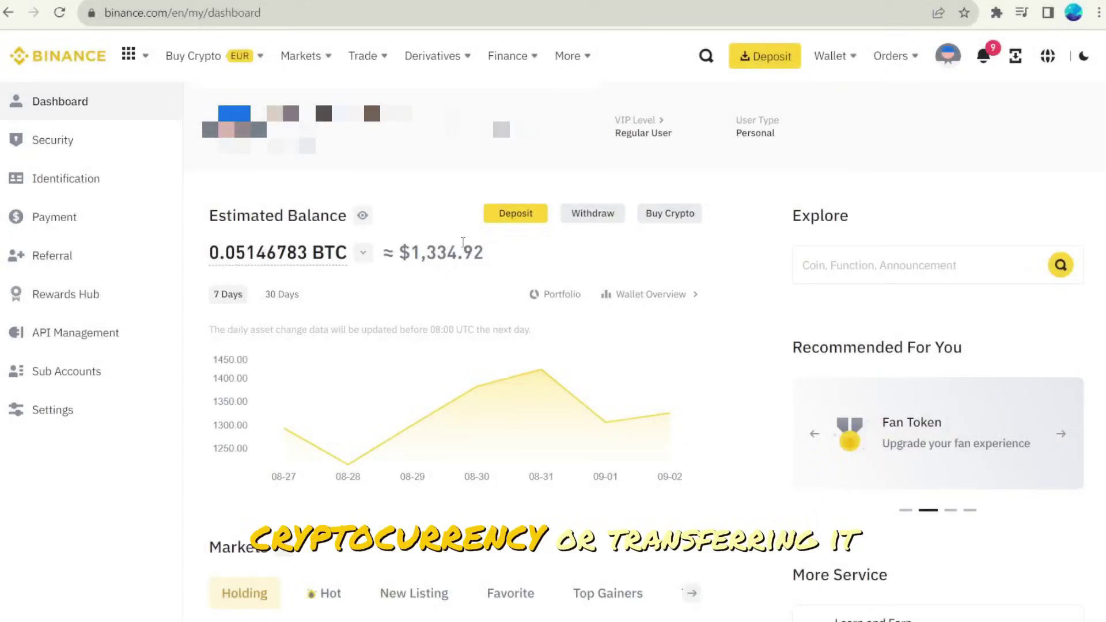
# Go to Wallet > Fiat and Spot and scroll through the coin holdings list.
pyautogui.moveTo(294, 253)
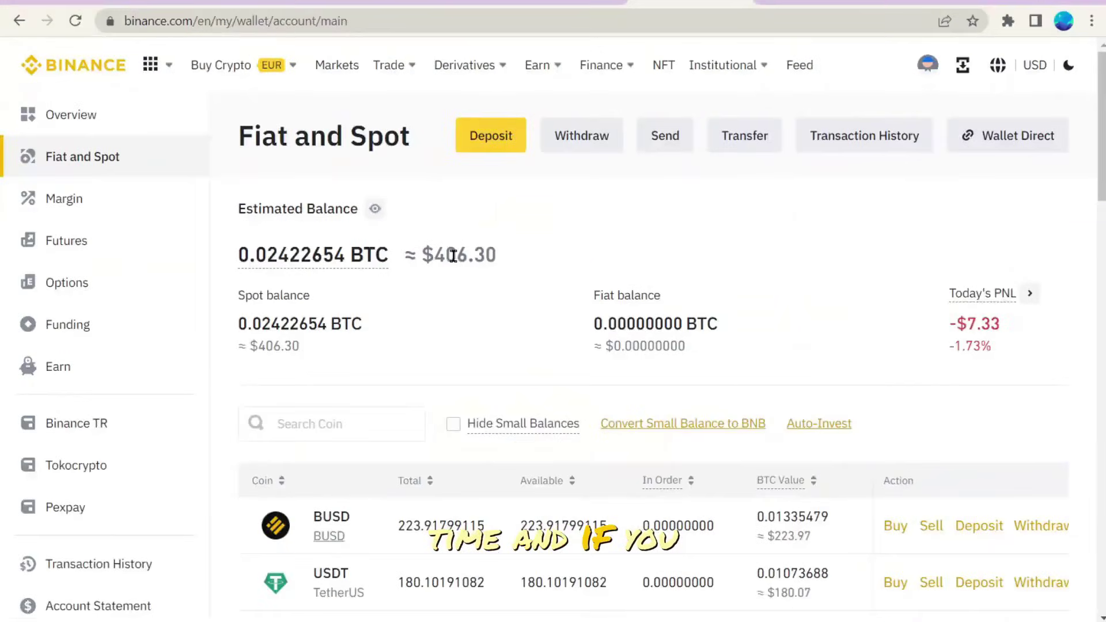
pyautogui.scroll(-3, 671, 231)
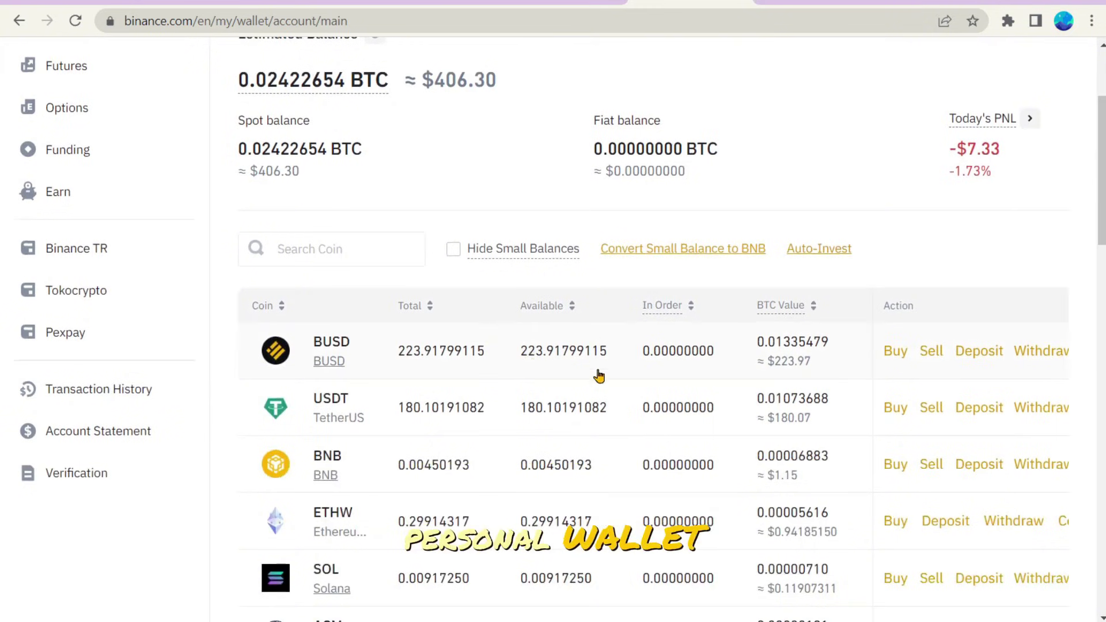
# Start a USDT withdrawal, paste the recipient address, and browse the BSC, AVAXC, ETH and MATIC networks.
pyautogui.click(1031, 410)
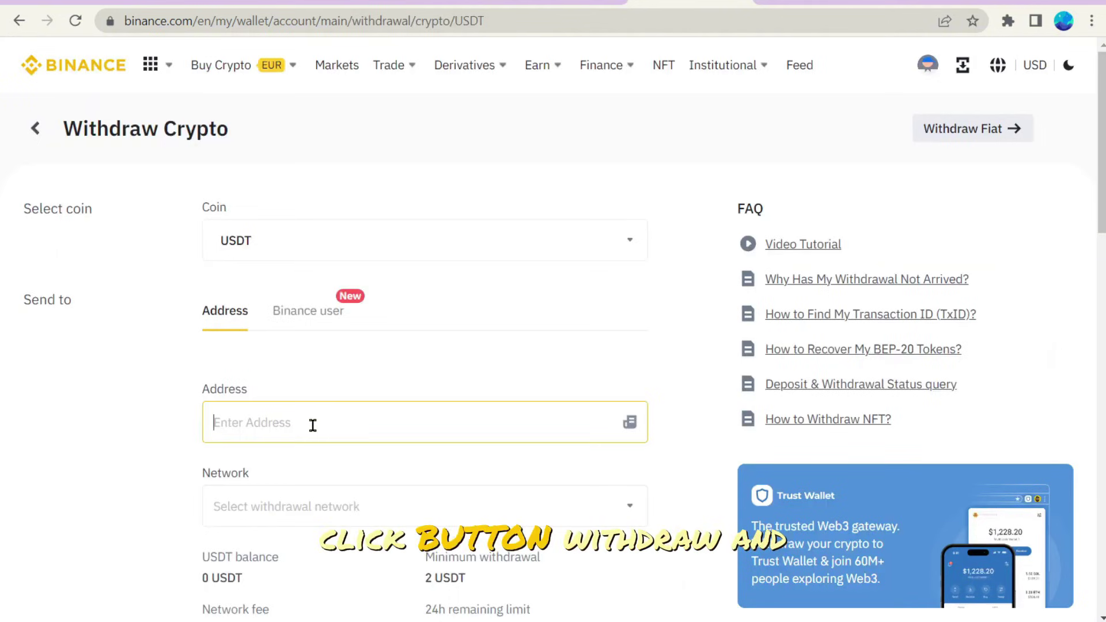
pyautogui.hotkey('ctrl', 'v')
pyautogui.scroll(-3, 679, 385)
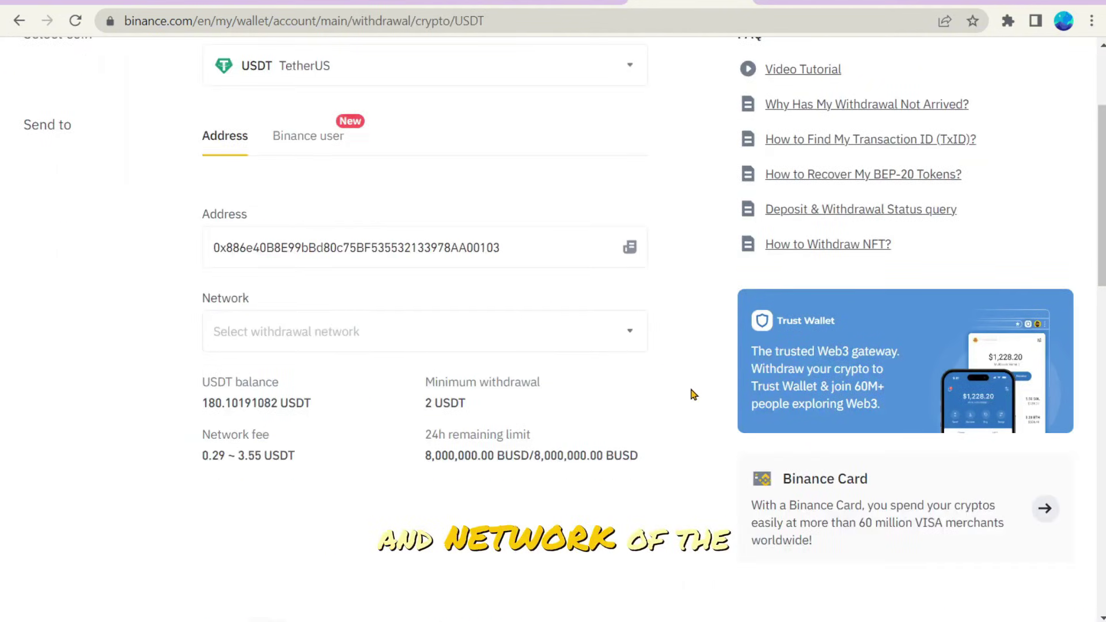
pyautogui.click(608, 338)
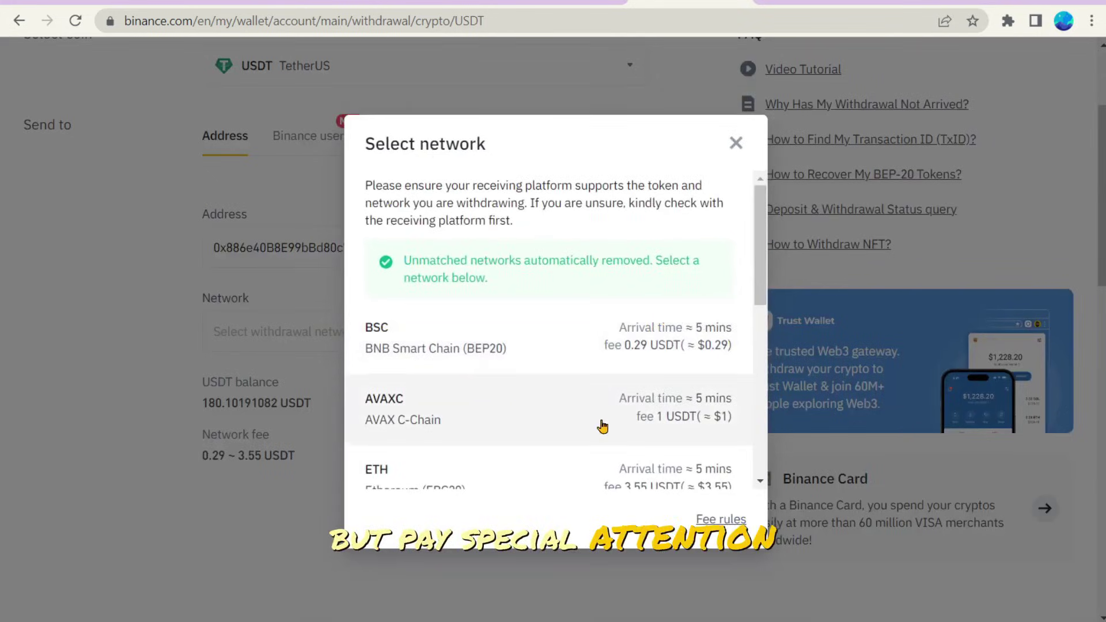
pyautogui.scroll(-2, 599, 420)
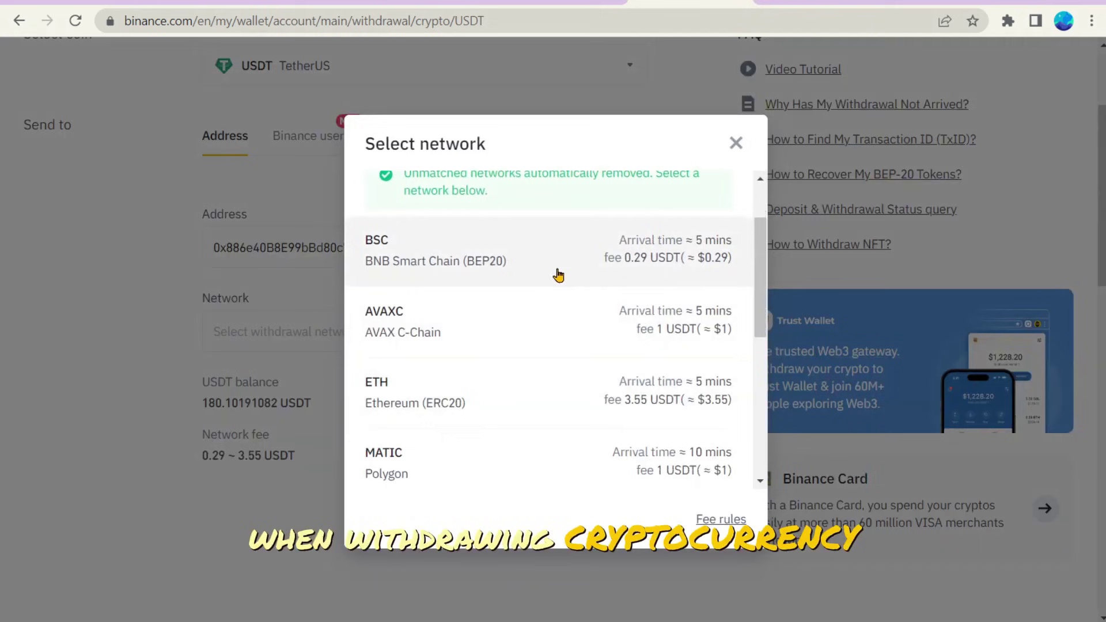